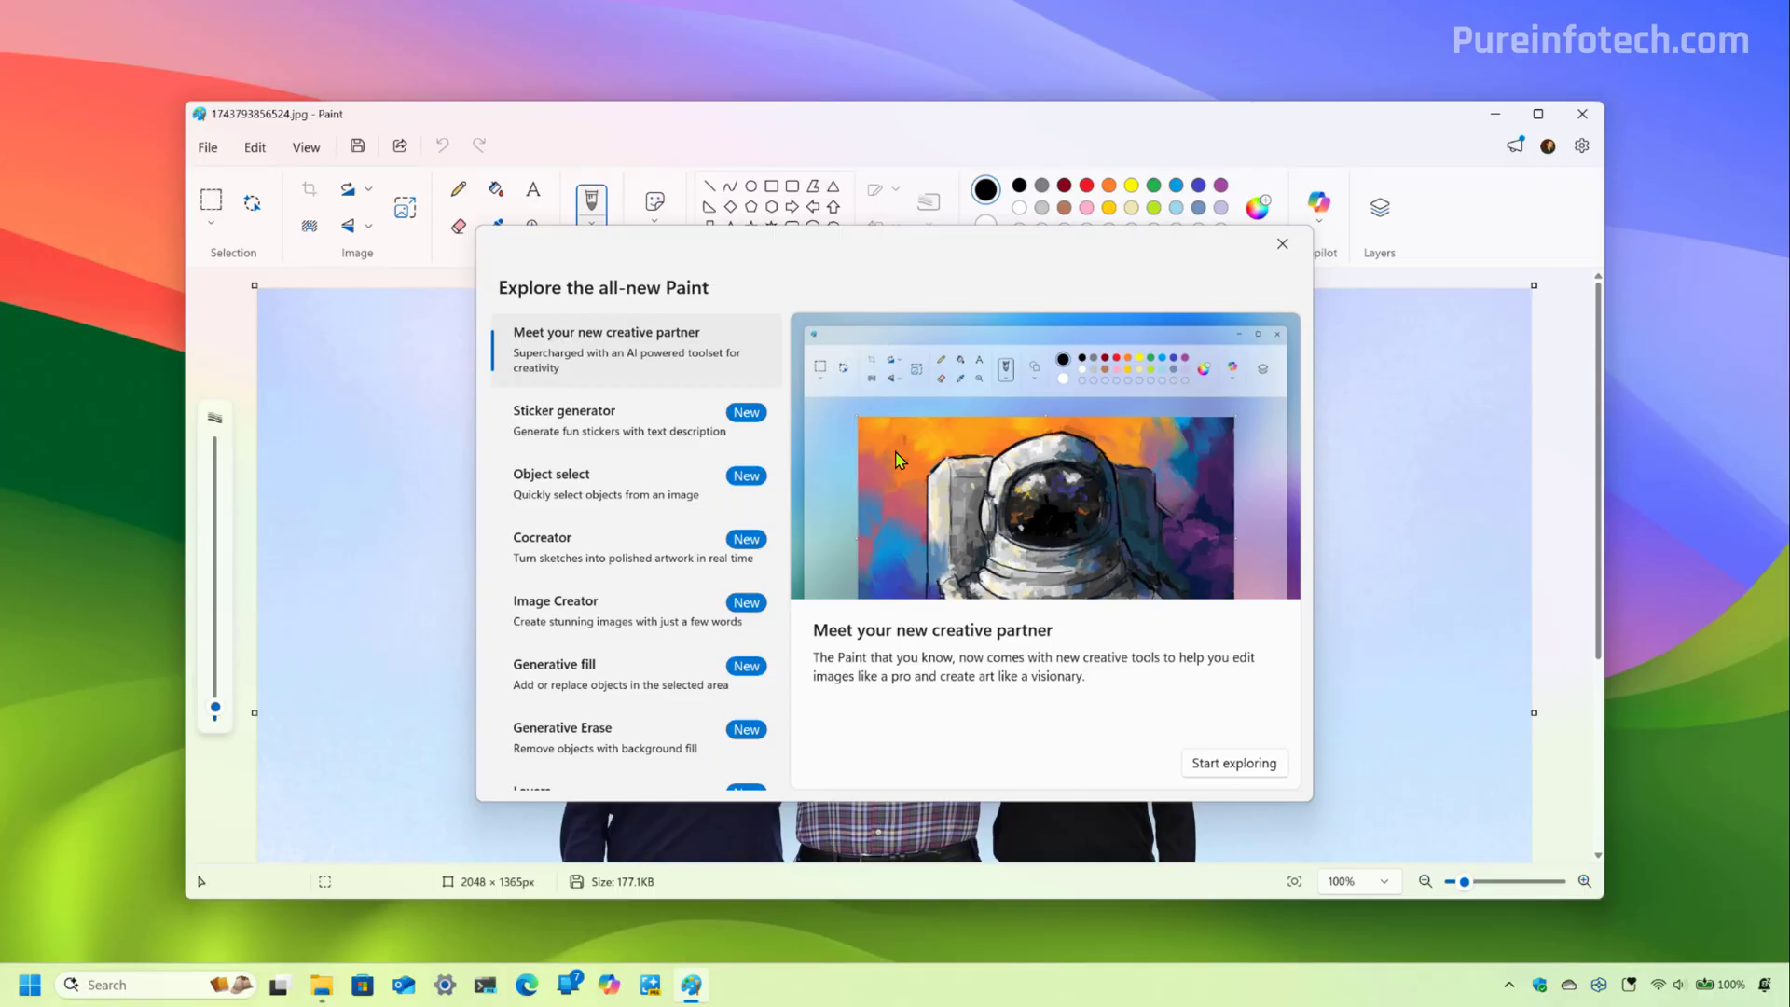
Browse the introductions to the Sticker generator, Object select and Cocreator, close the feature tour, and reopen what's new
{"action": "left_click", "coordinate": [665, 440]}
{"action": "left_click", "coordinate": [659, 479]}
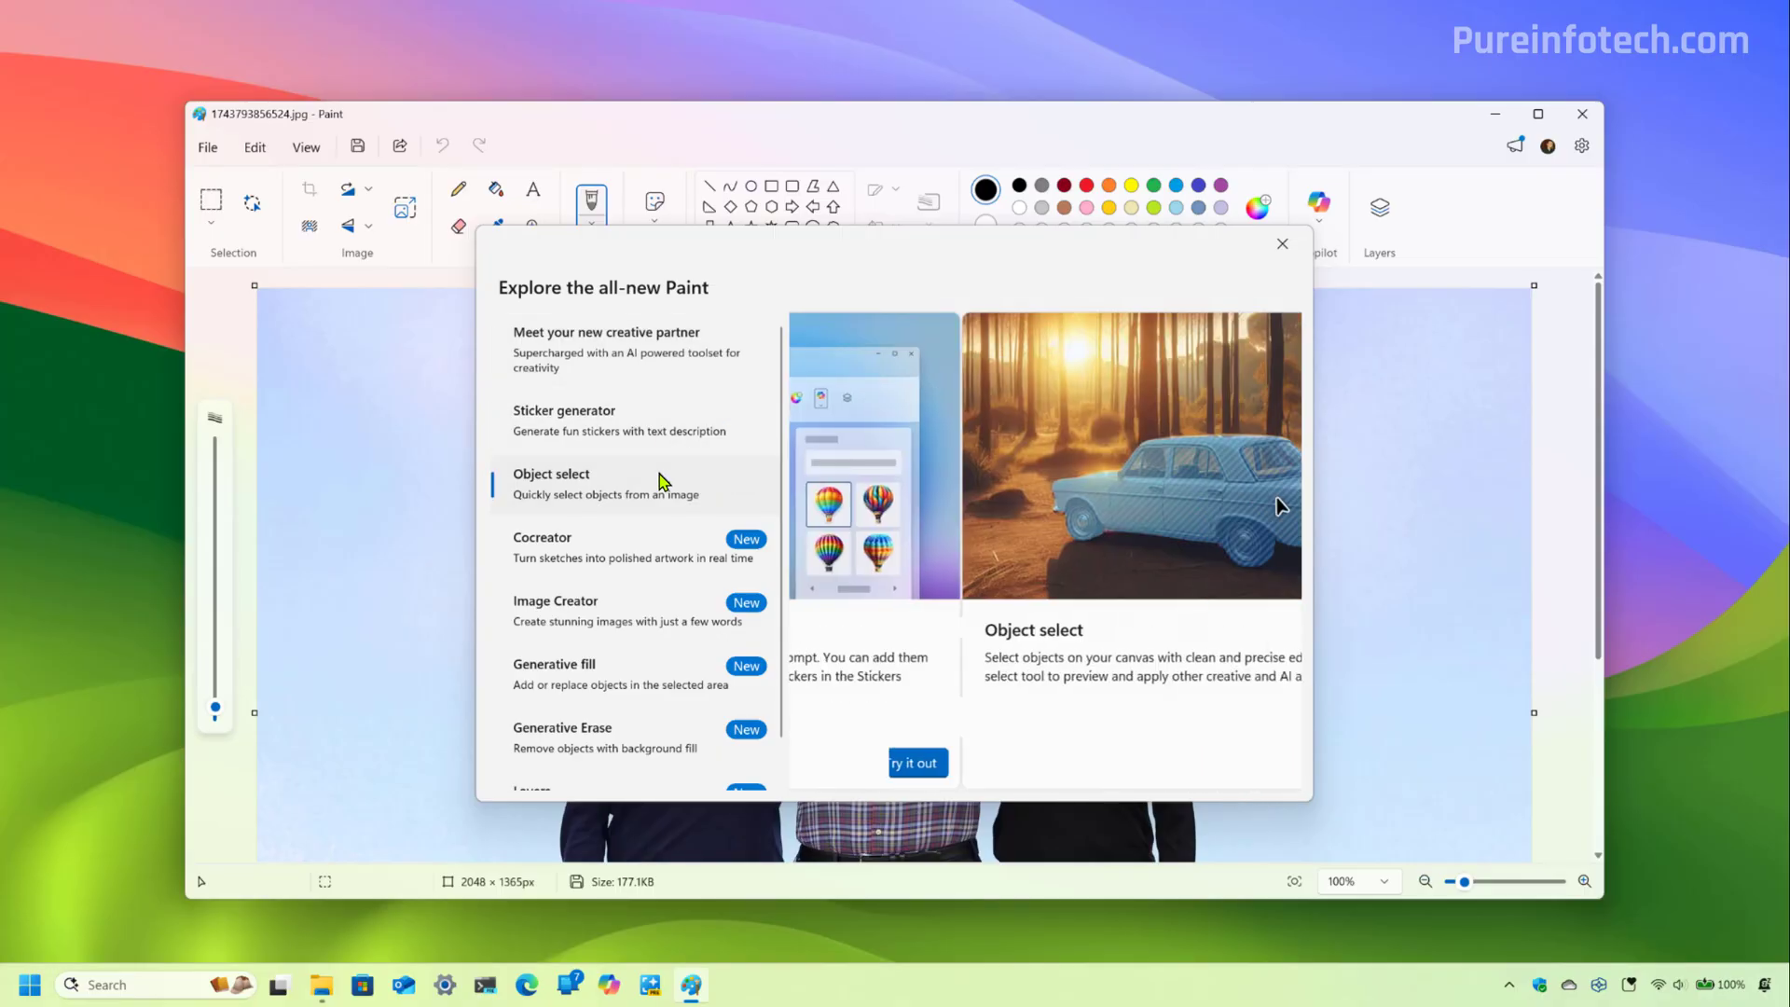
{"action": "left_click", "coordinate": [642, 552]}
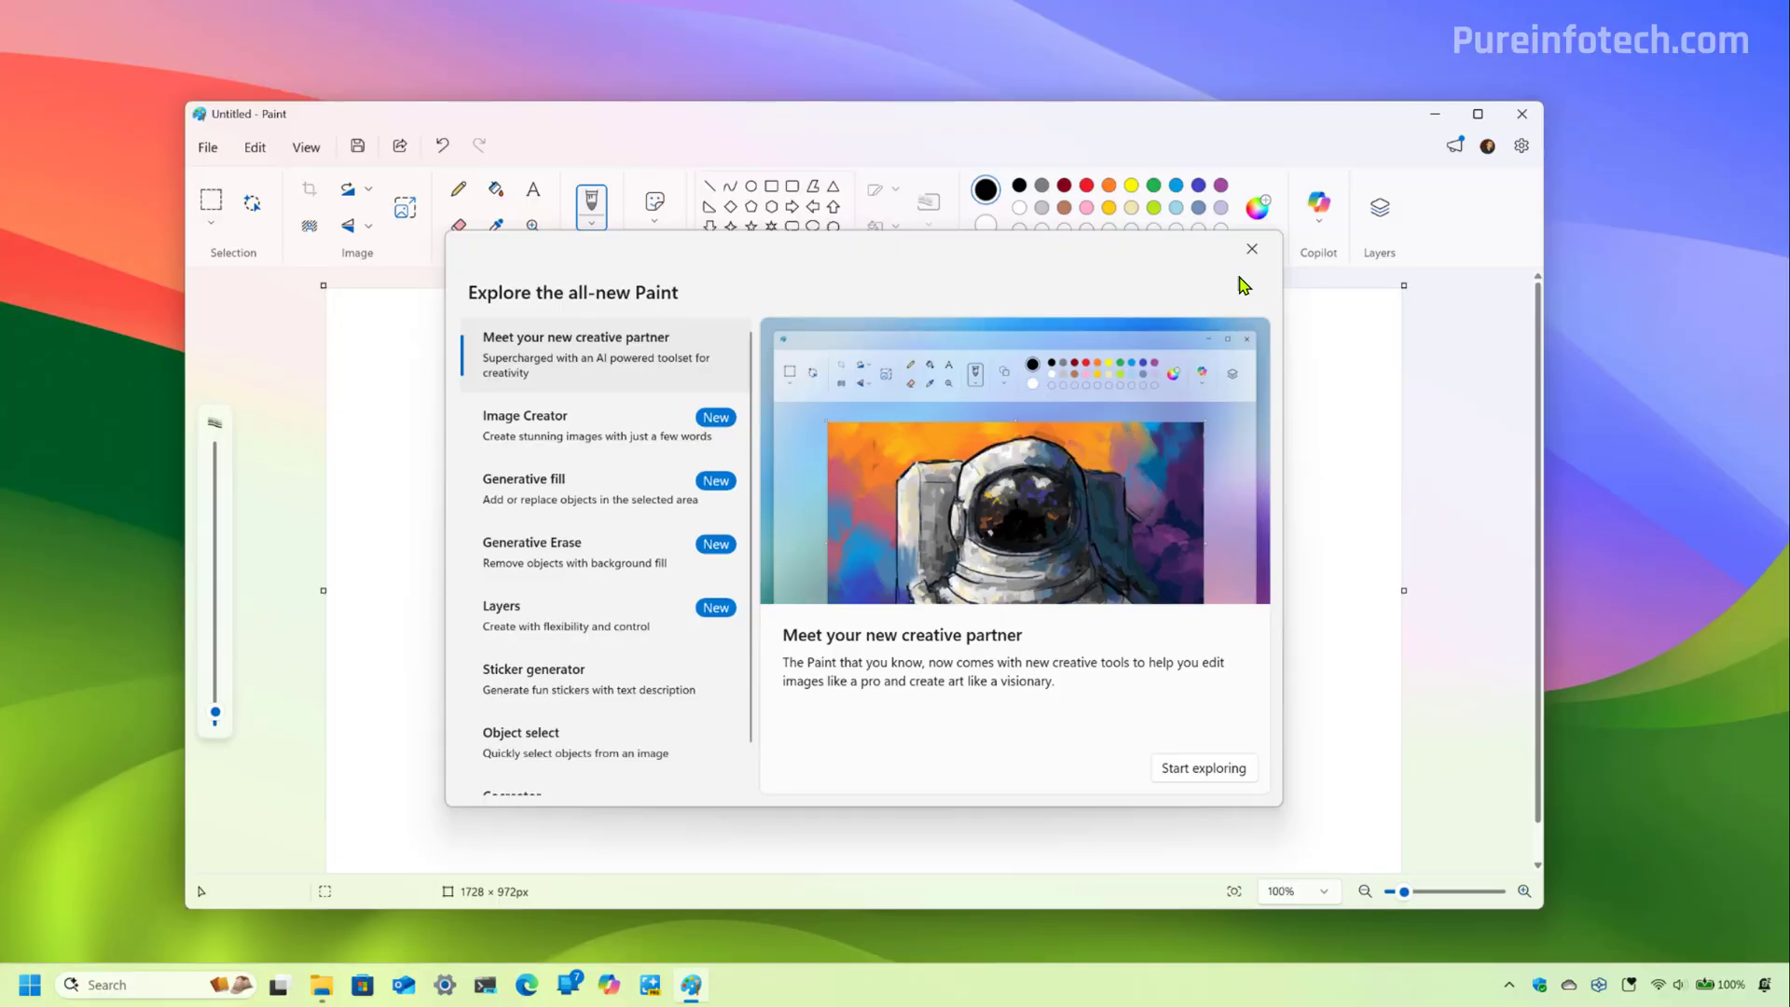
{"action": "left_click", "coordinate": [1253, 252]}
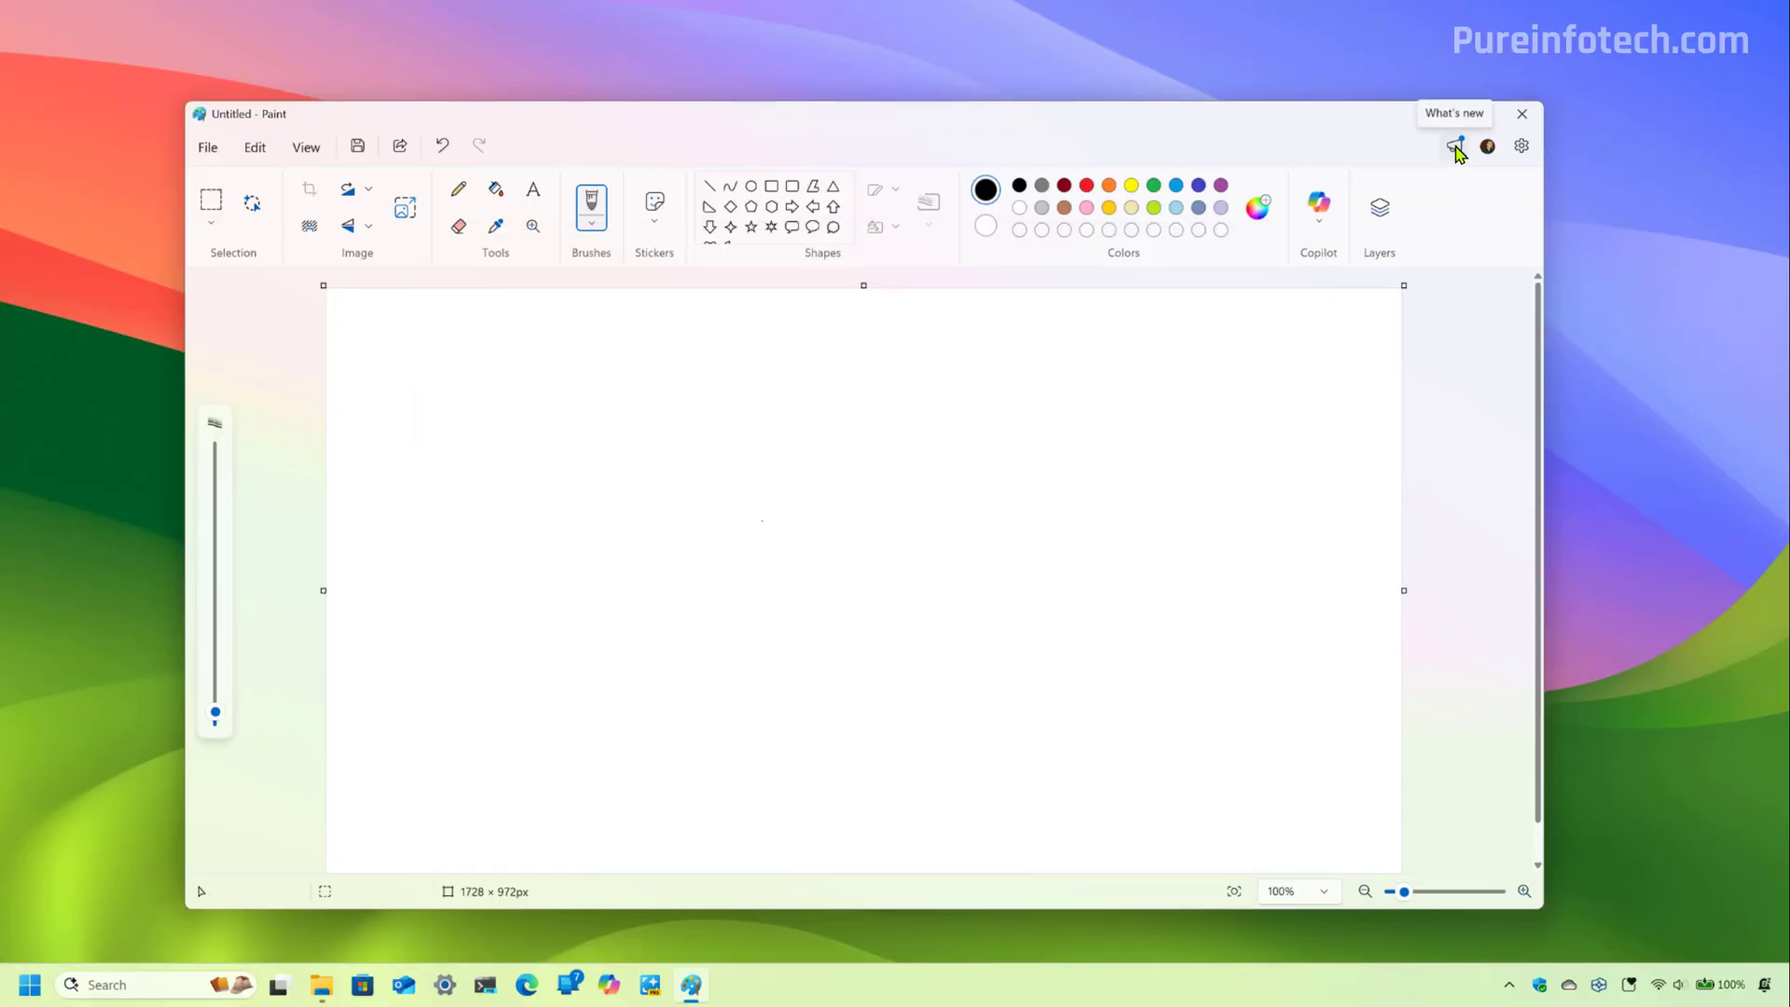
{"action": "left_click", "coordinate": [1456, 150]}
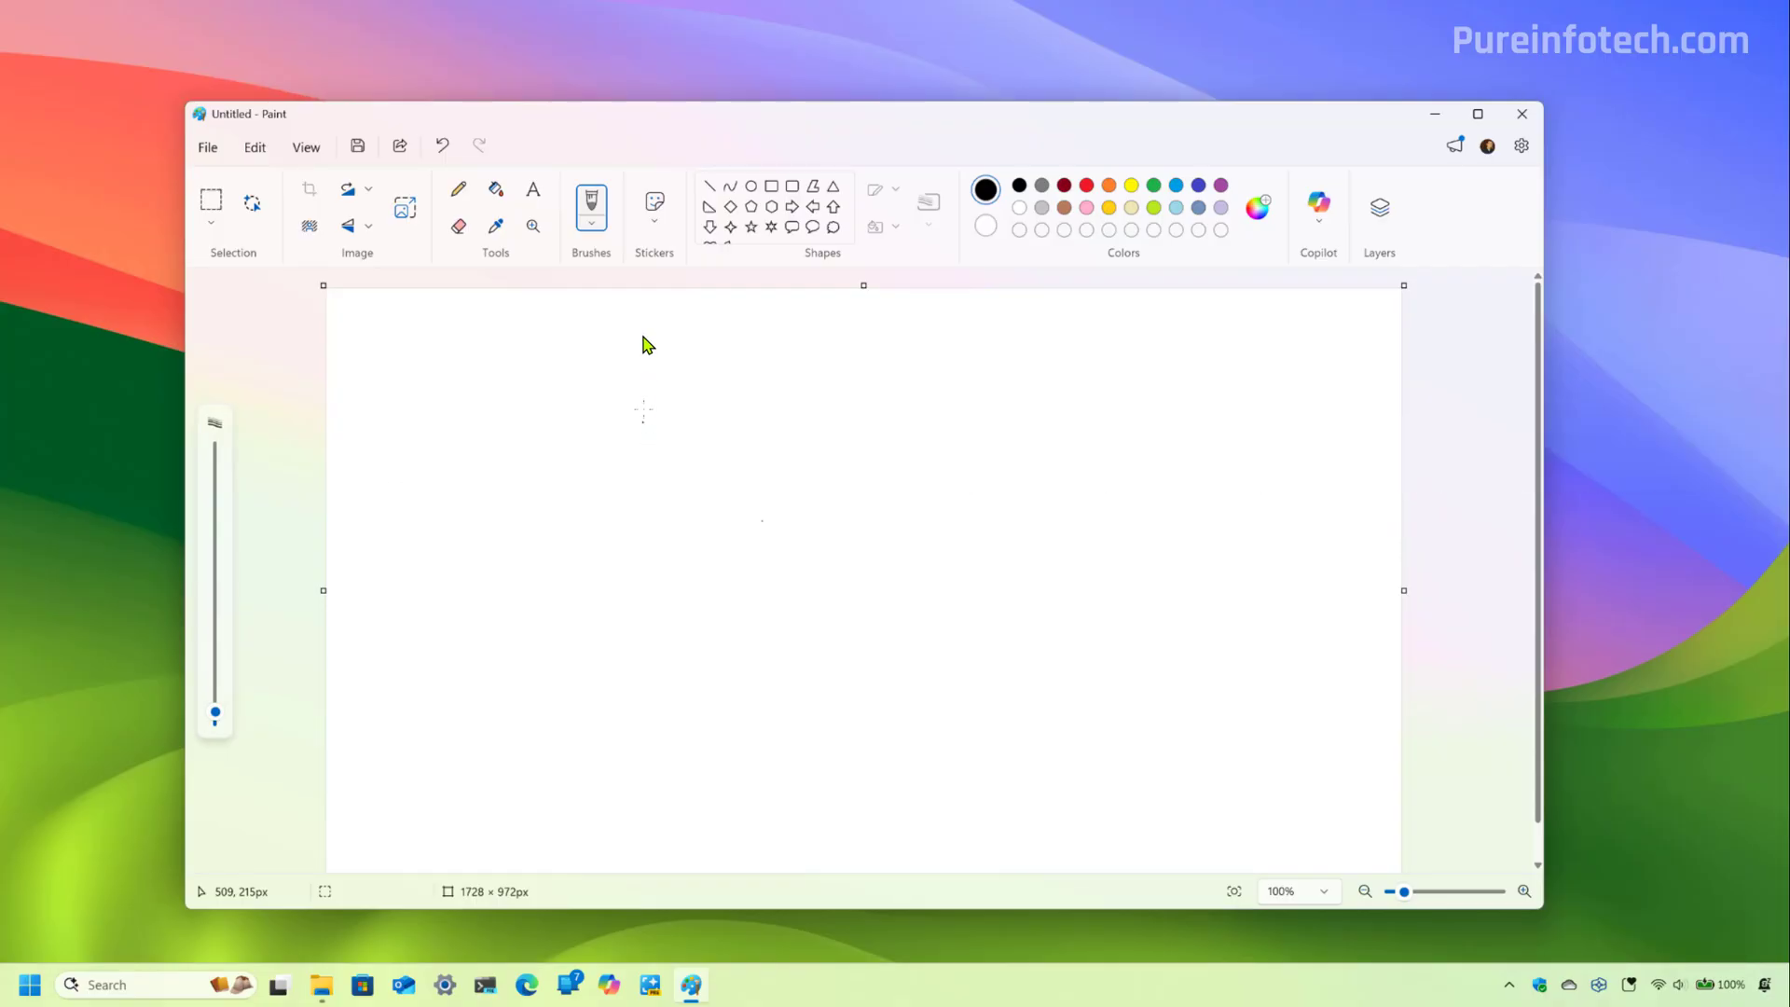
Generate AI stickers from the description "a cat drinking coffee"
{"action": "left_click", "coordinate": [656, 205]}
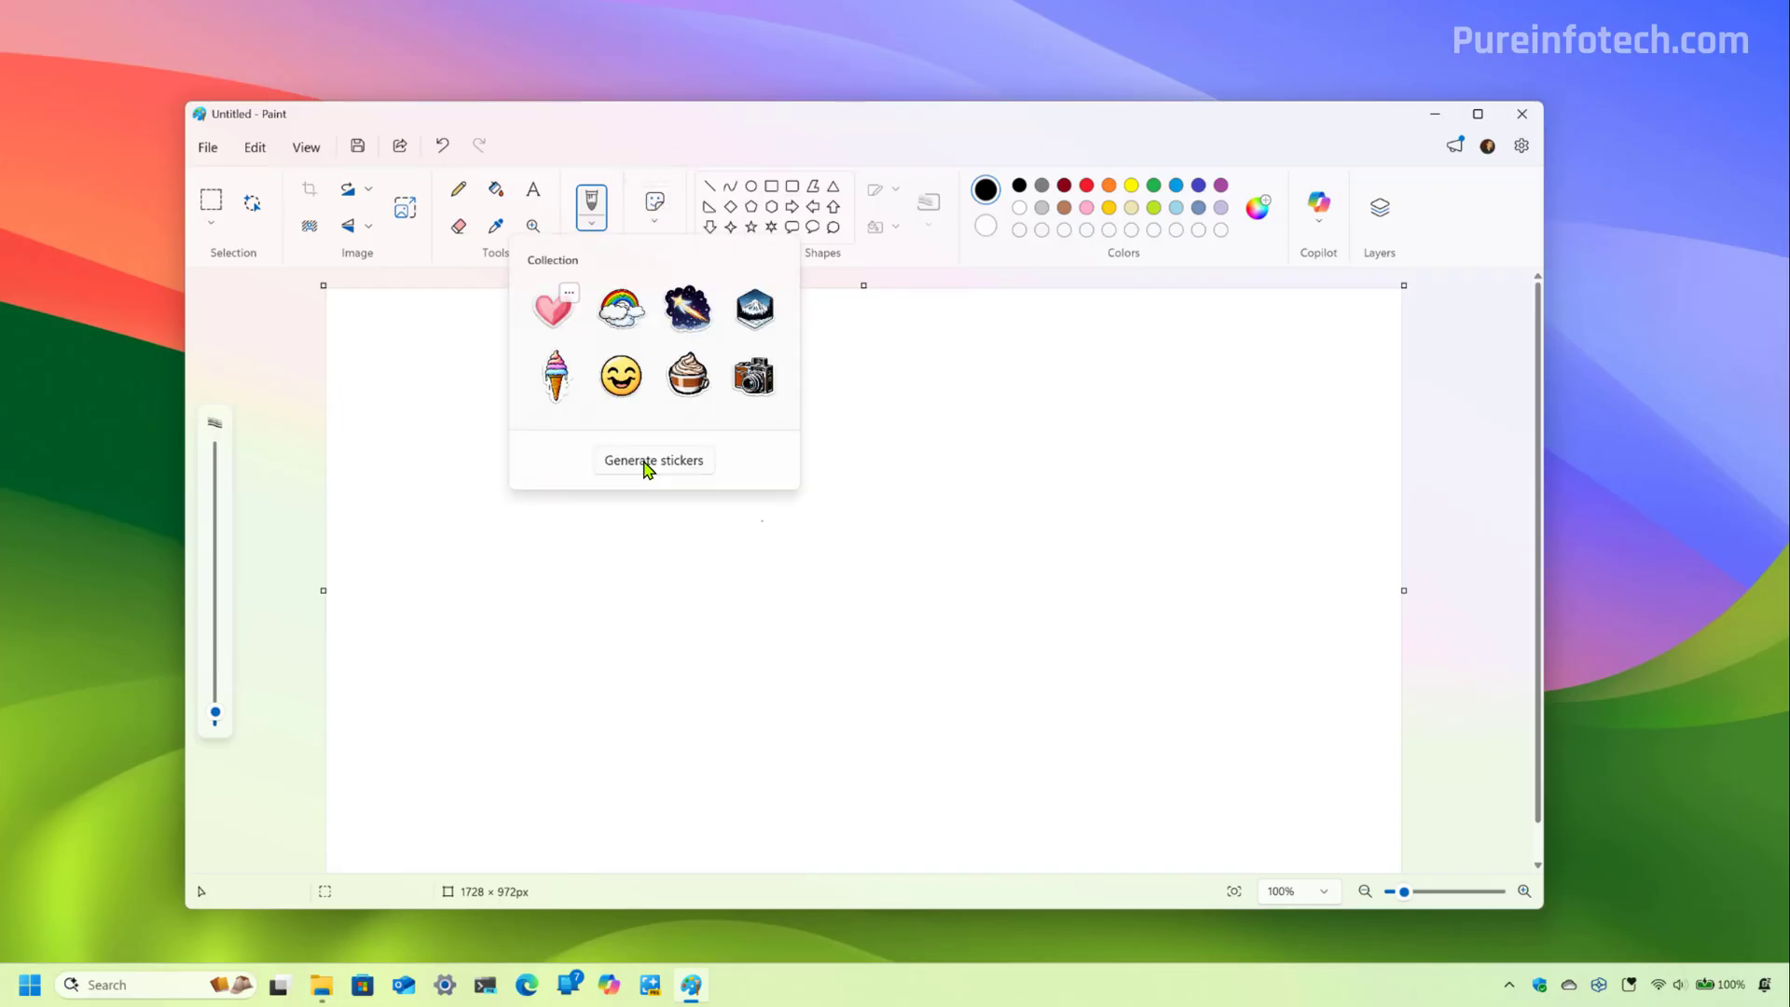
{"action": "left_click", "coordinate": [648, 461]}
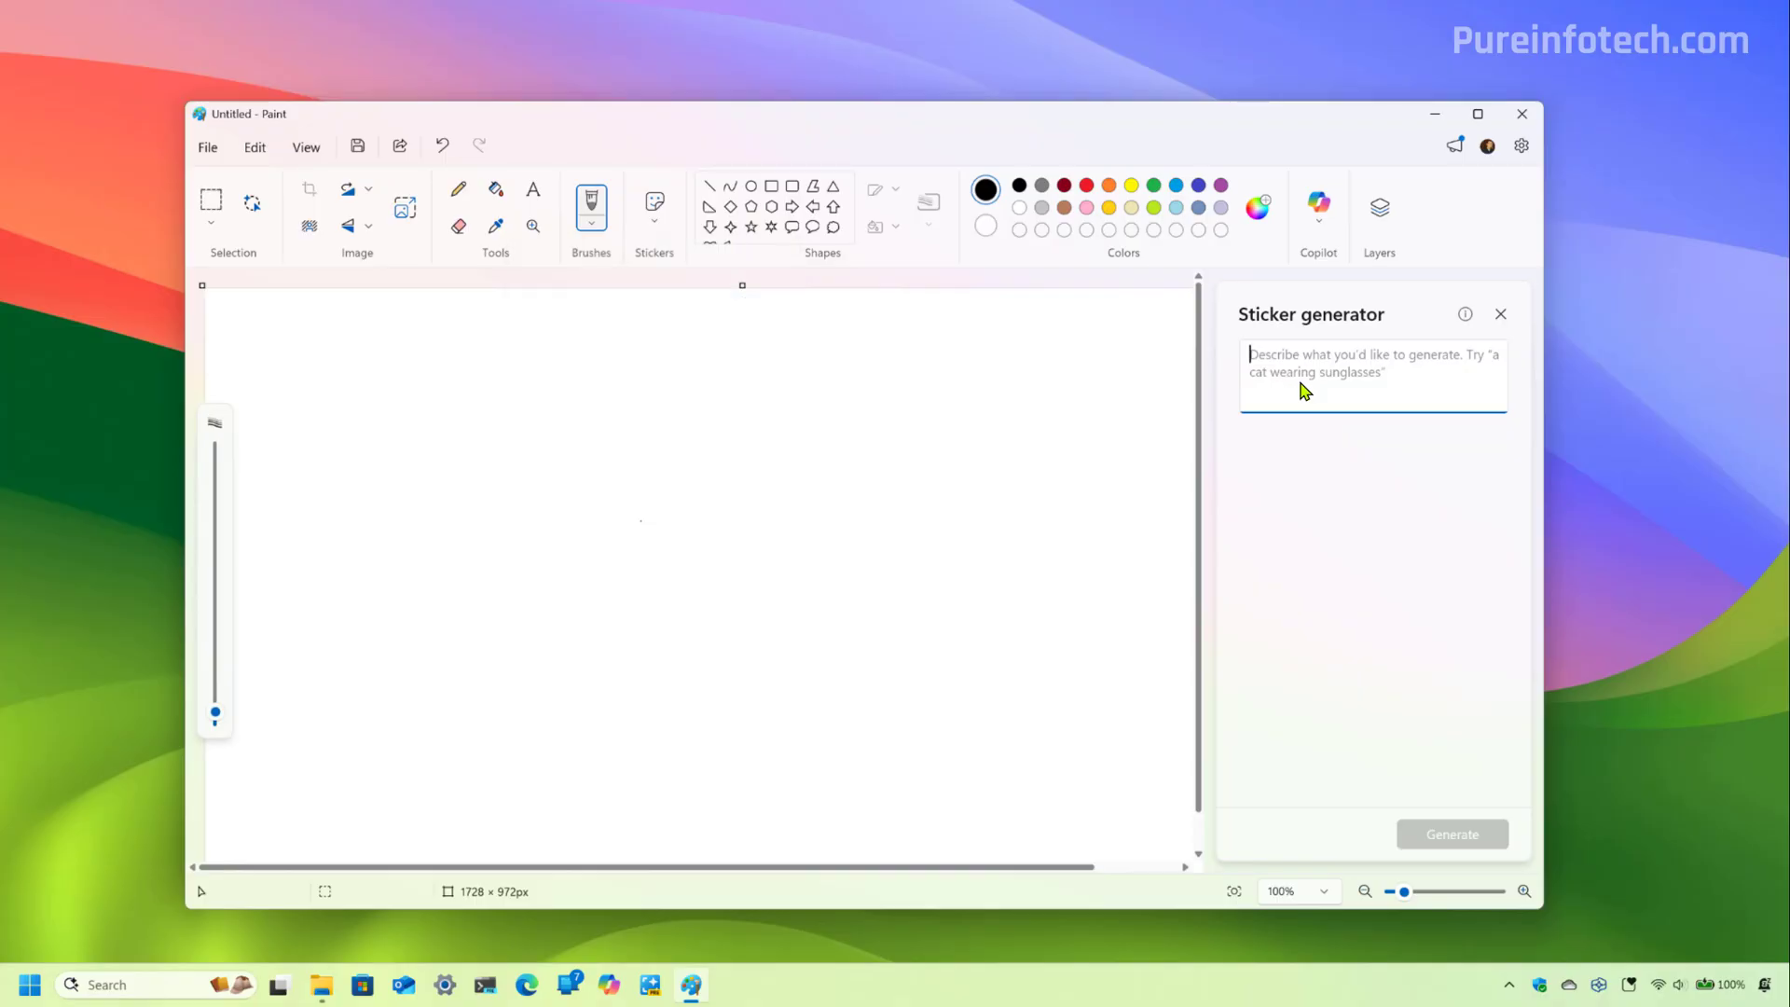
{"action": "type", "text": "a cat drinking coffee"}
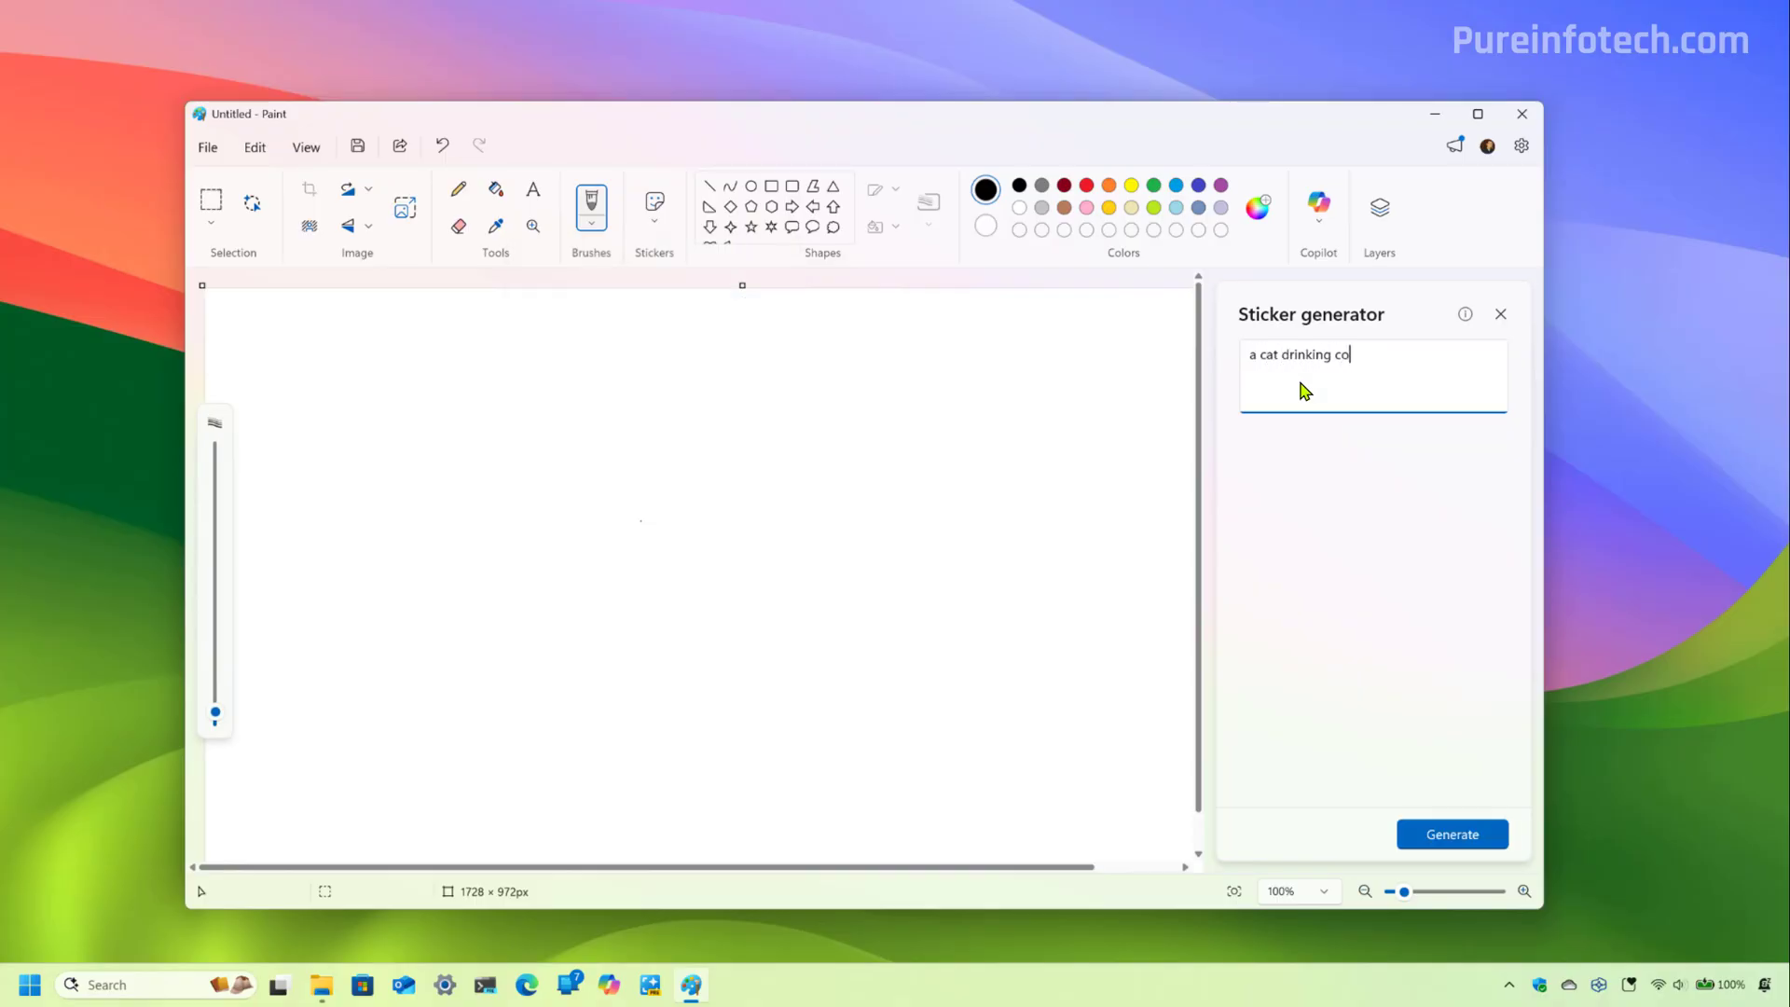
{"action": "left_click", "coordinate": [1474, 842]}
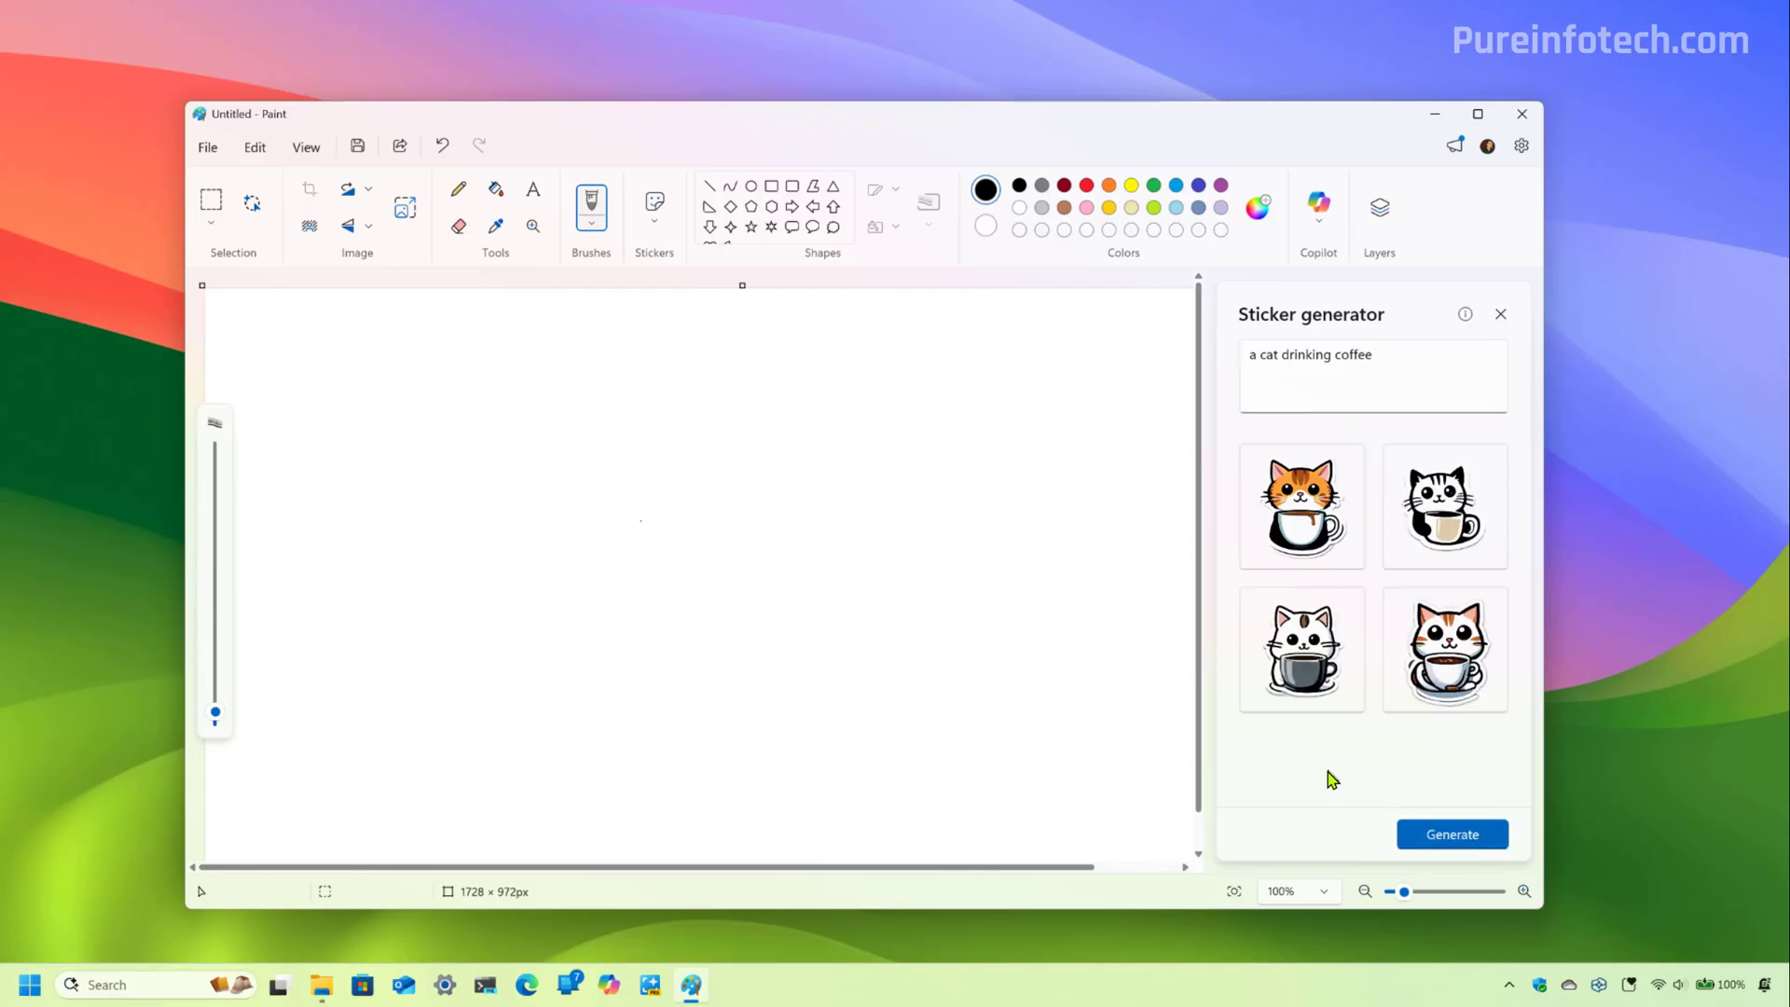
Place the fourth generated sticker, the striped white cat in a coffee cup, on the canvas and copy its image
{"action": "left_click", "coordinate": [1447, 643]}
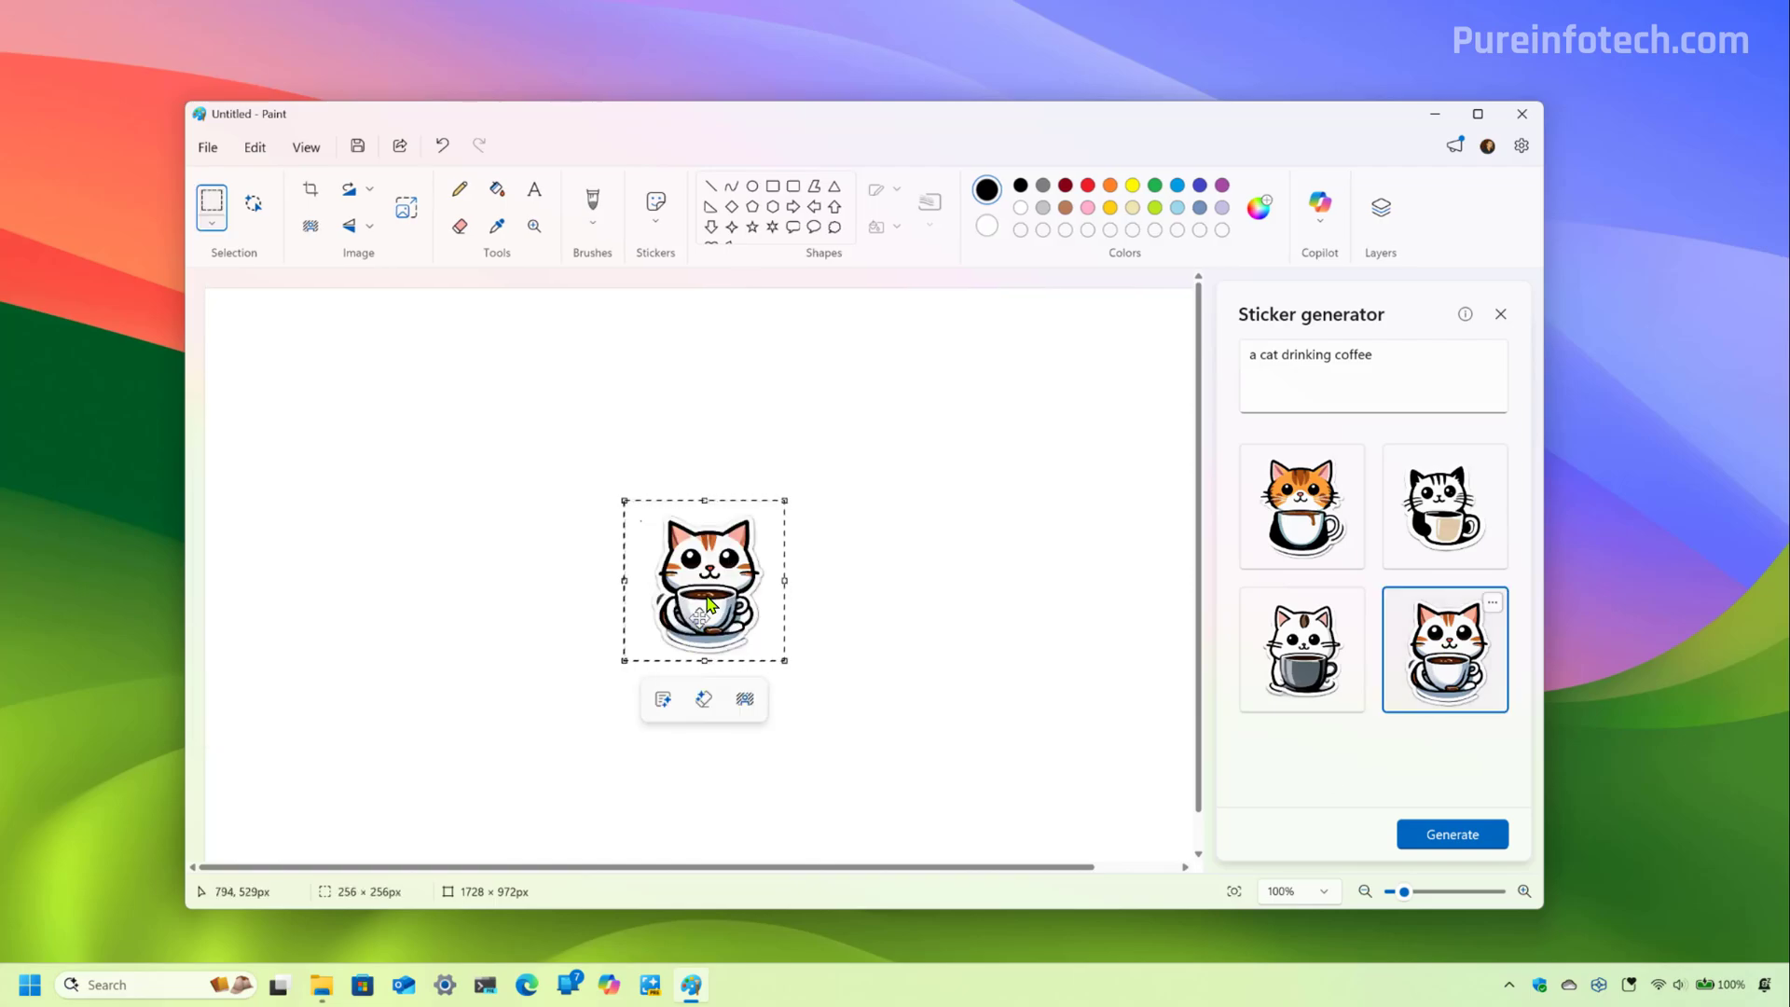
{"action": "left_click", "coordinate": [1493, 602]}
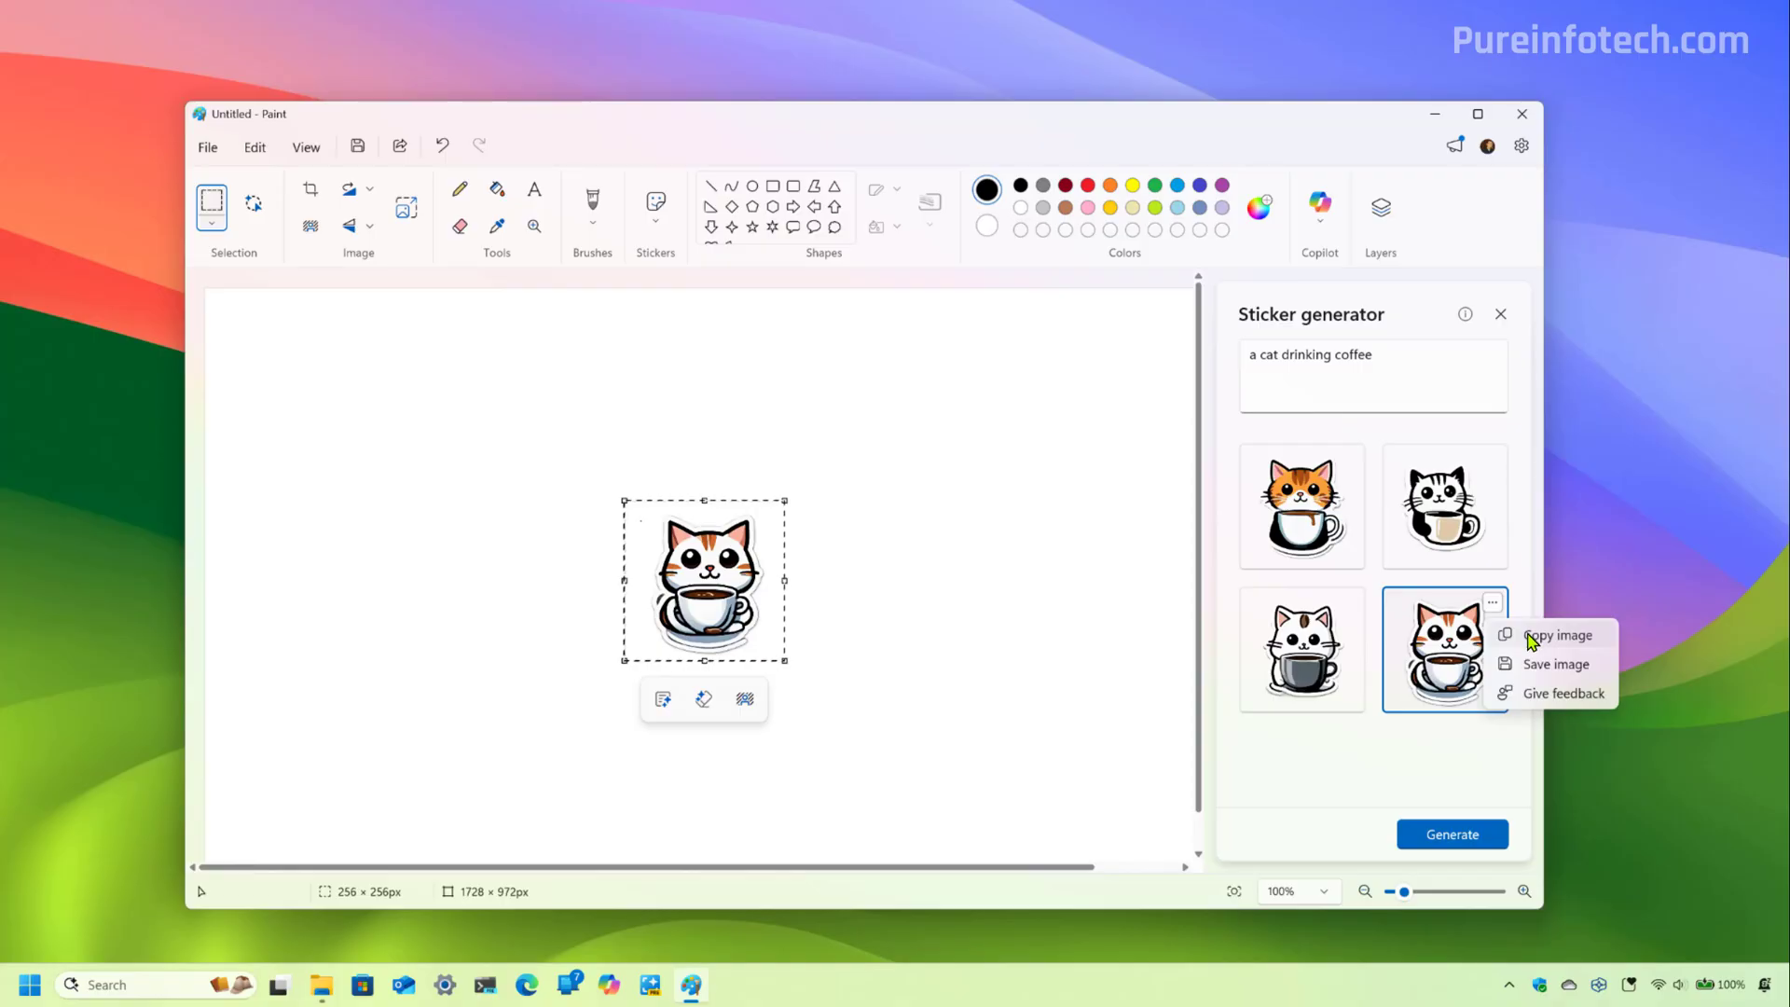
{"action": "left_click", "coordinate": [1531, 639]}
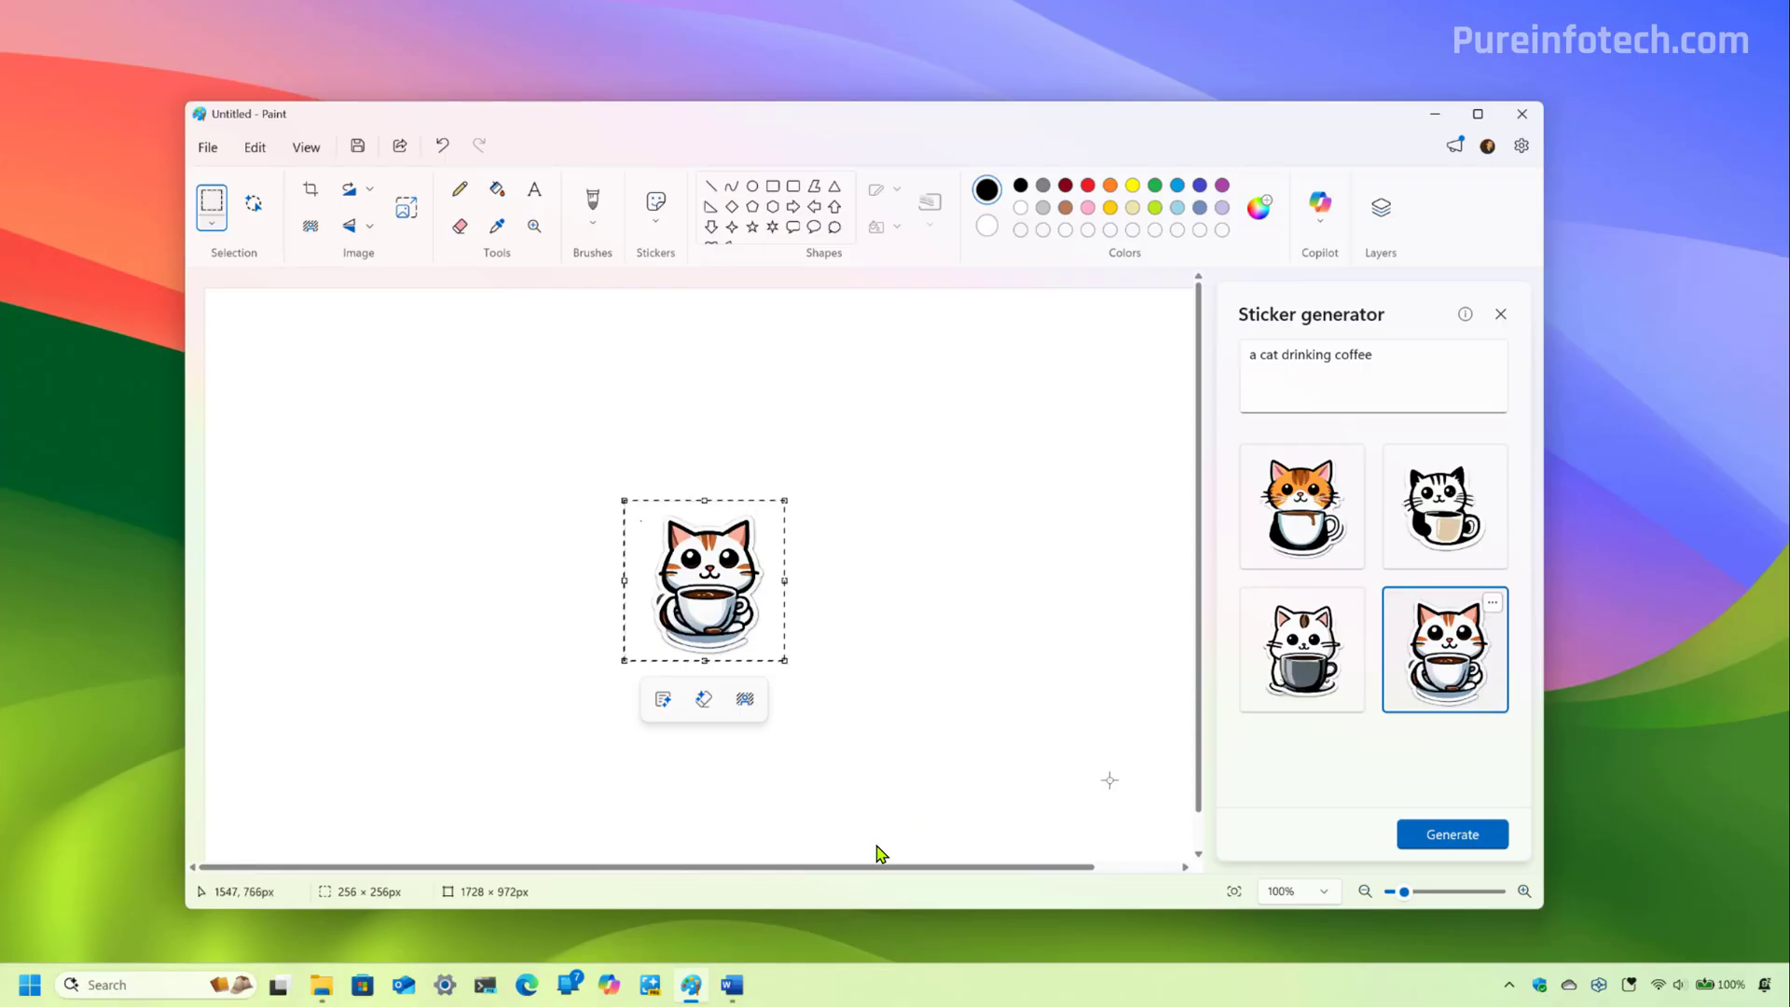
Switch to Word and paste the copied cat sticker as a picture into the blank document
{"action": "left_click", "coordinate": [732, 985]}
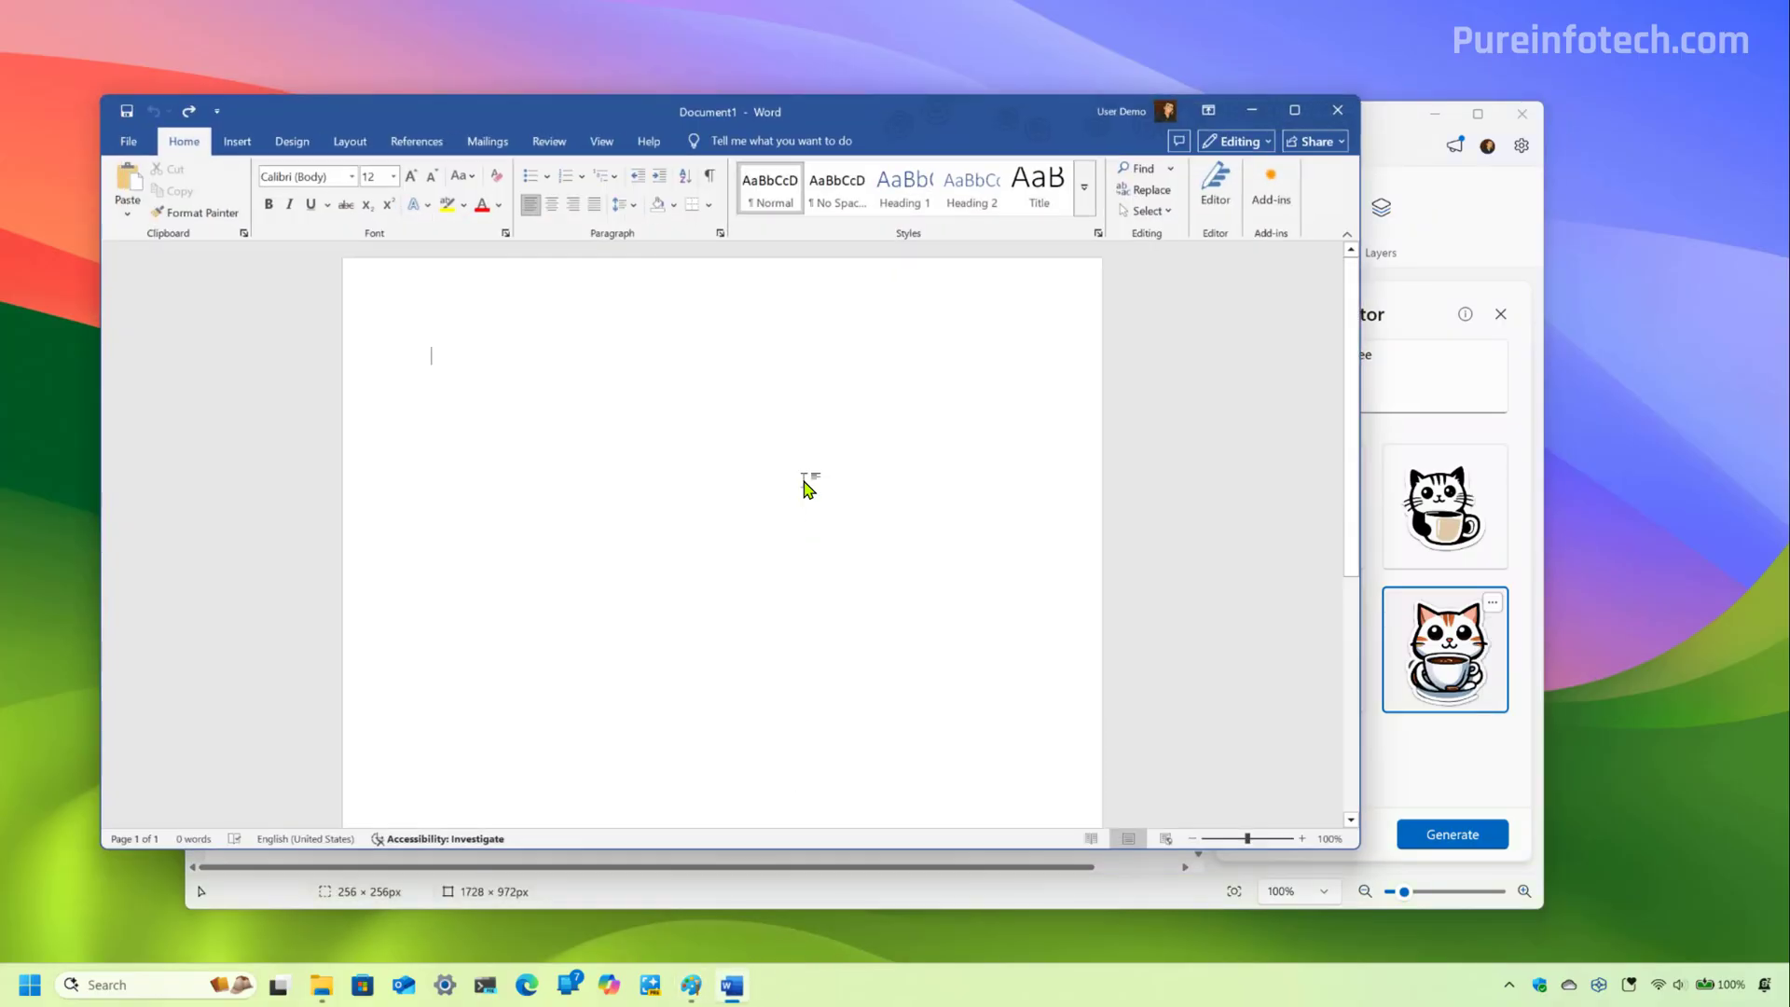
{"action": "right_click", "coordinate": [606, 373]}
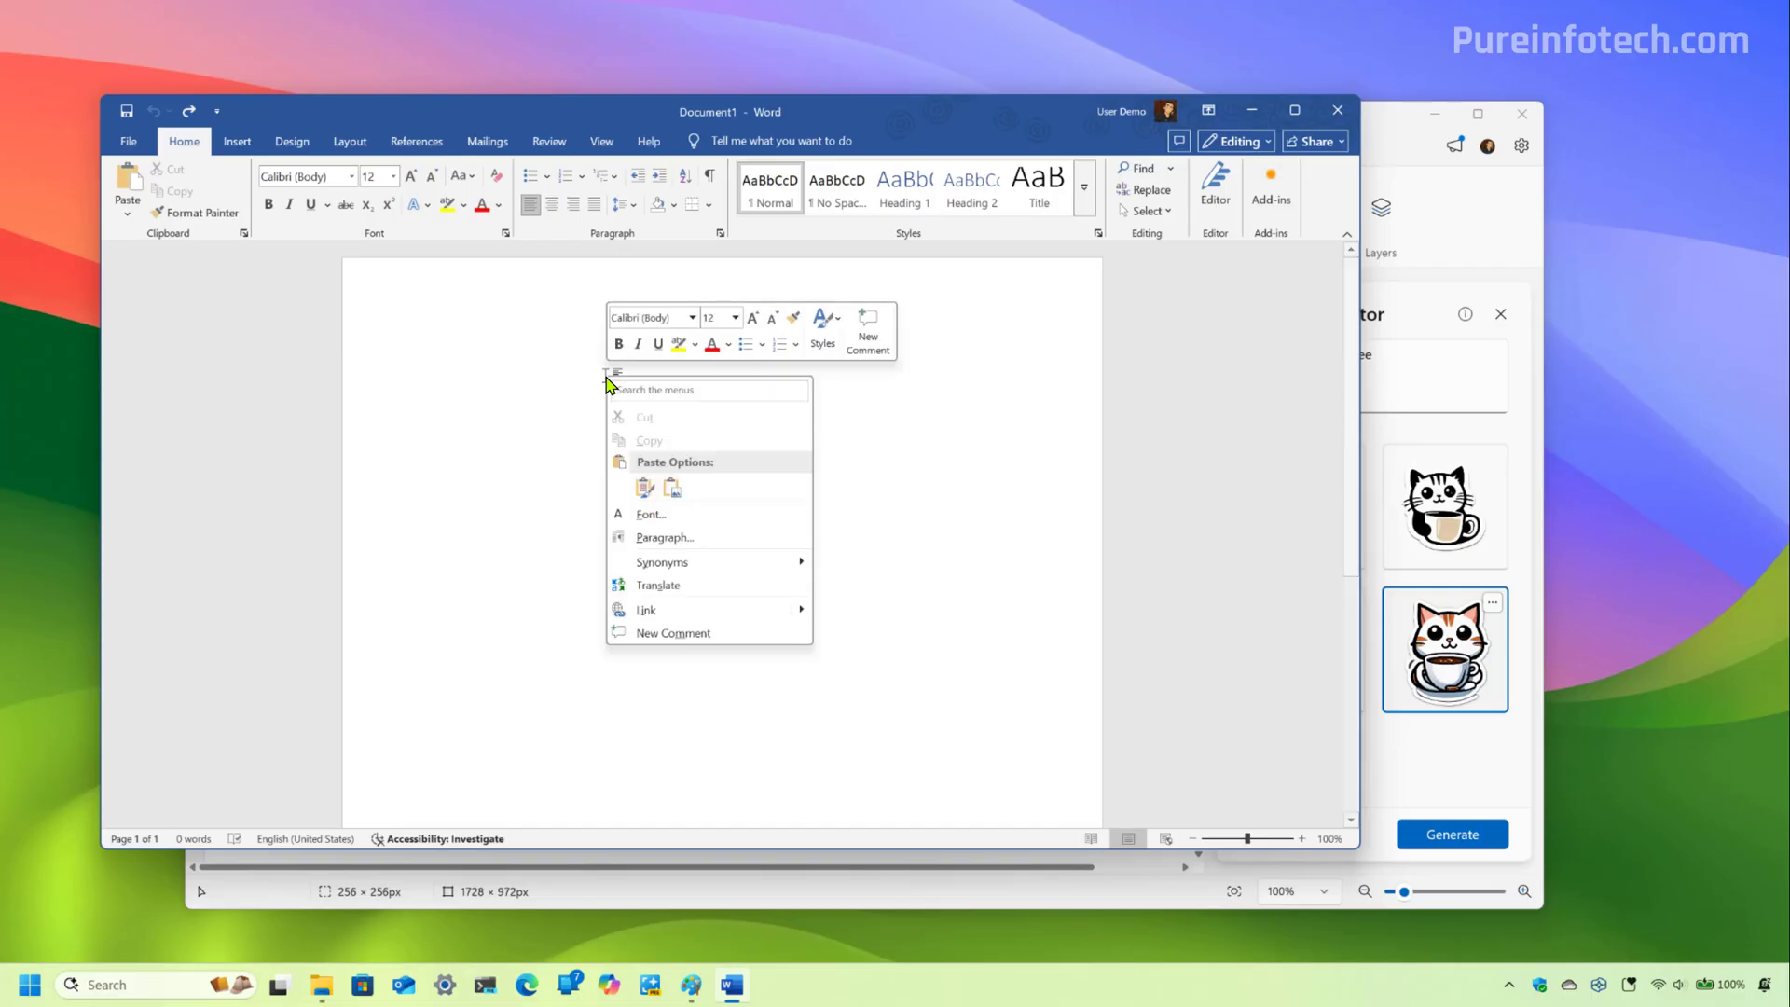
{"action": "left_click", "coordinate": [671, 489]}
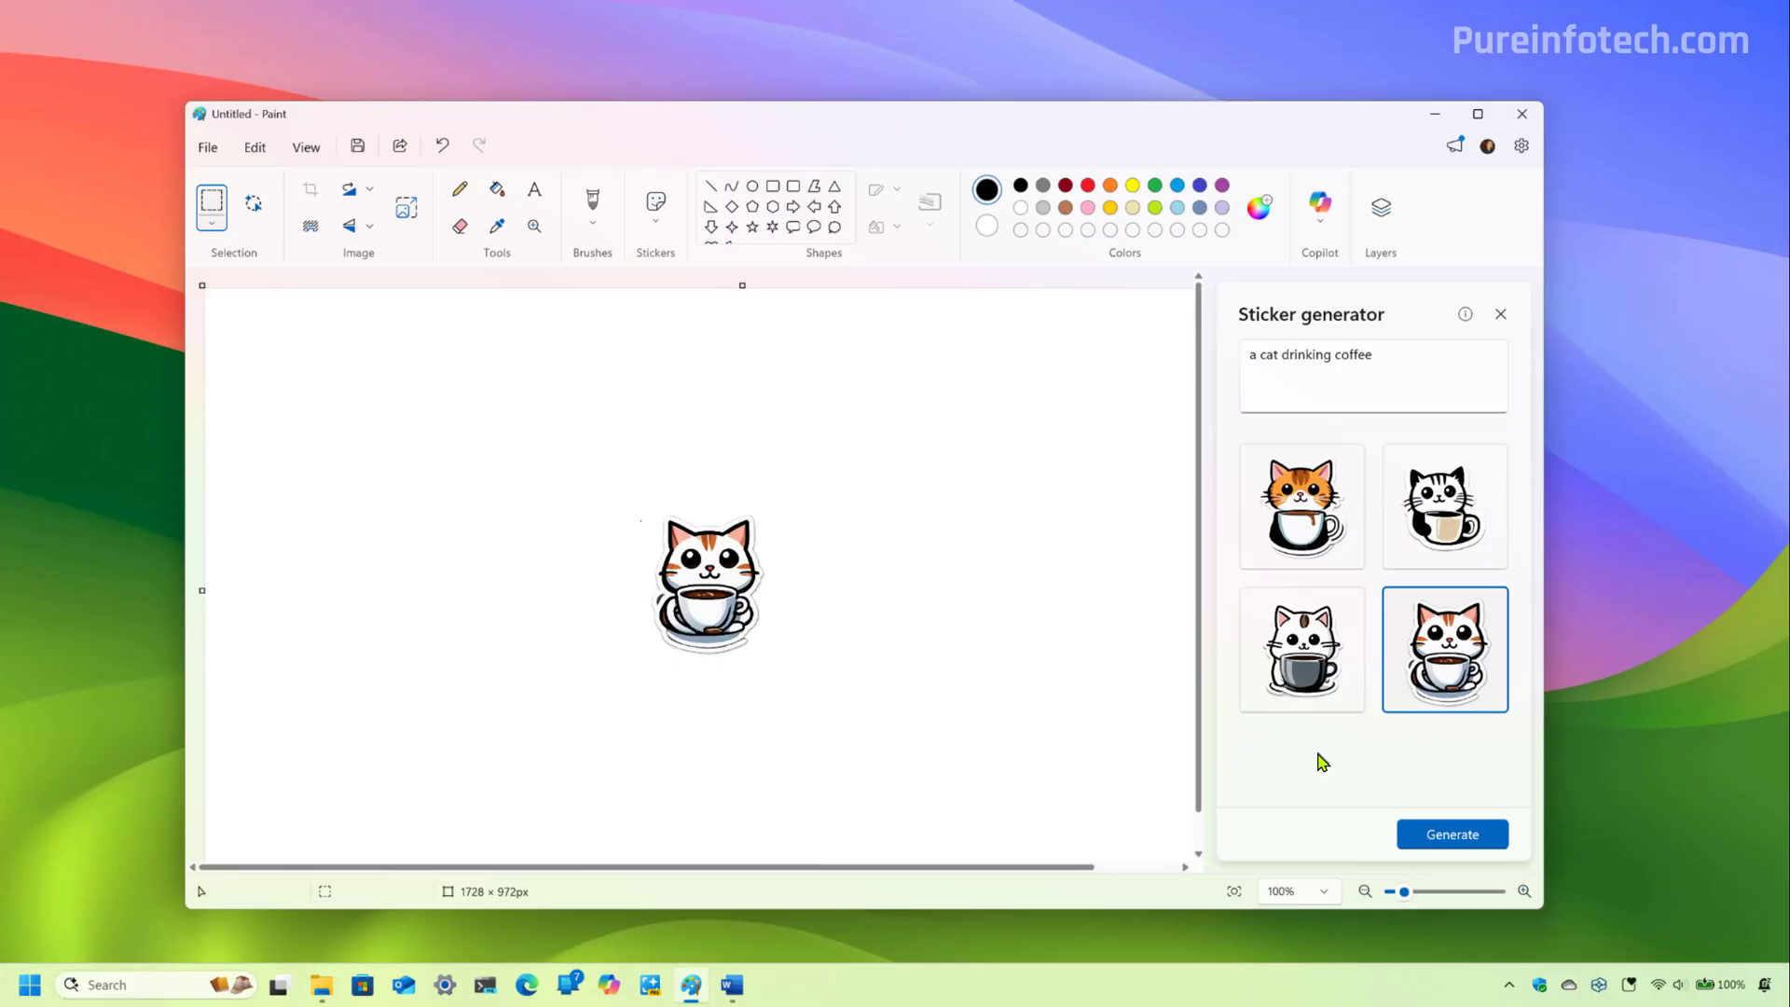
Insert the camera sticker from the built-in collection and move it above and to the right of the cat
{"action": "left_click", "coordinate": [658, 224]}
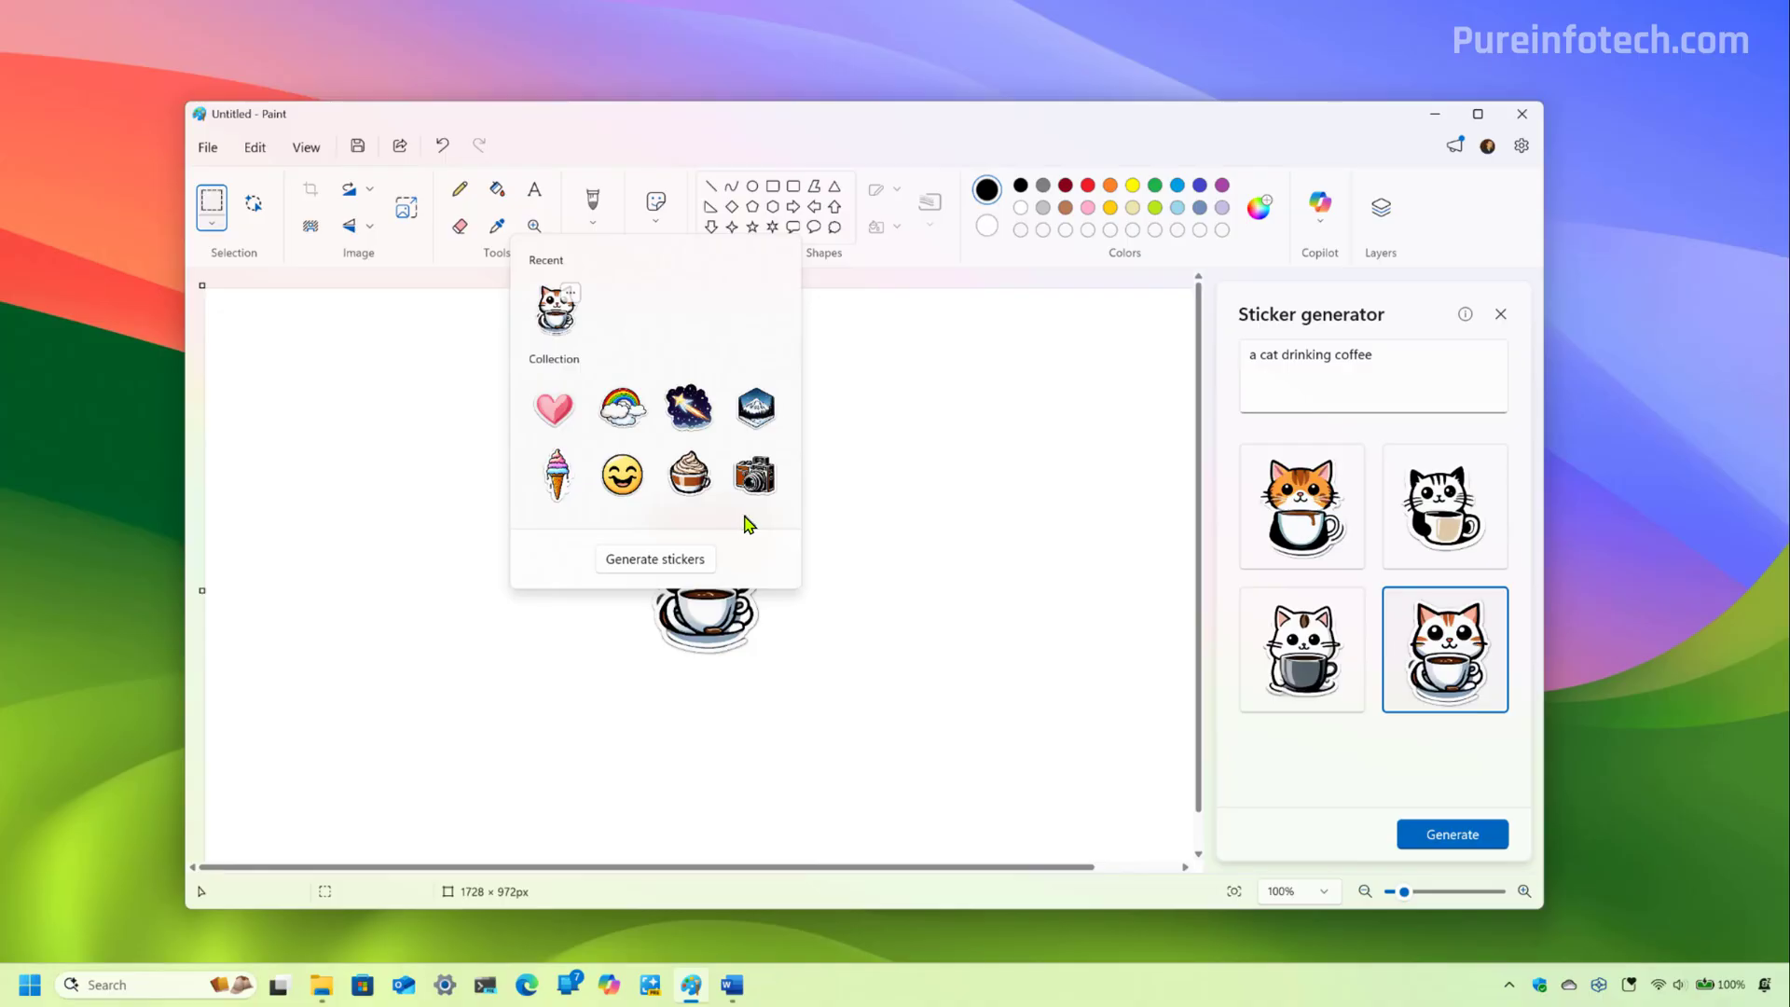
{"action": "left_click", "coordinate": [781, 483]}
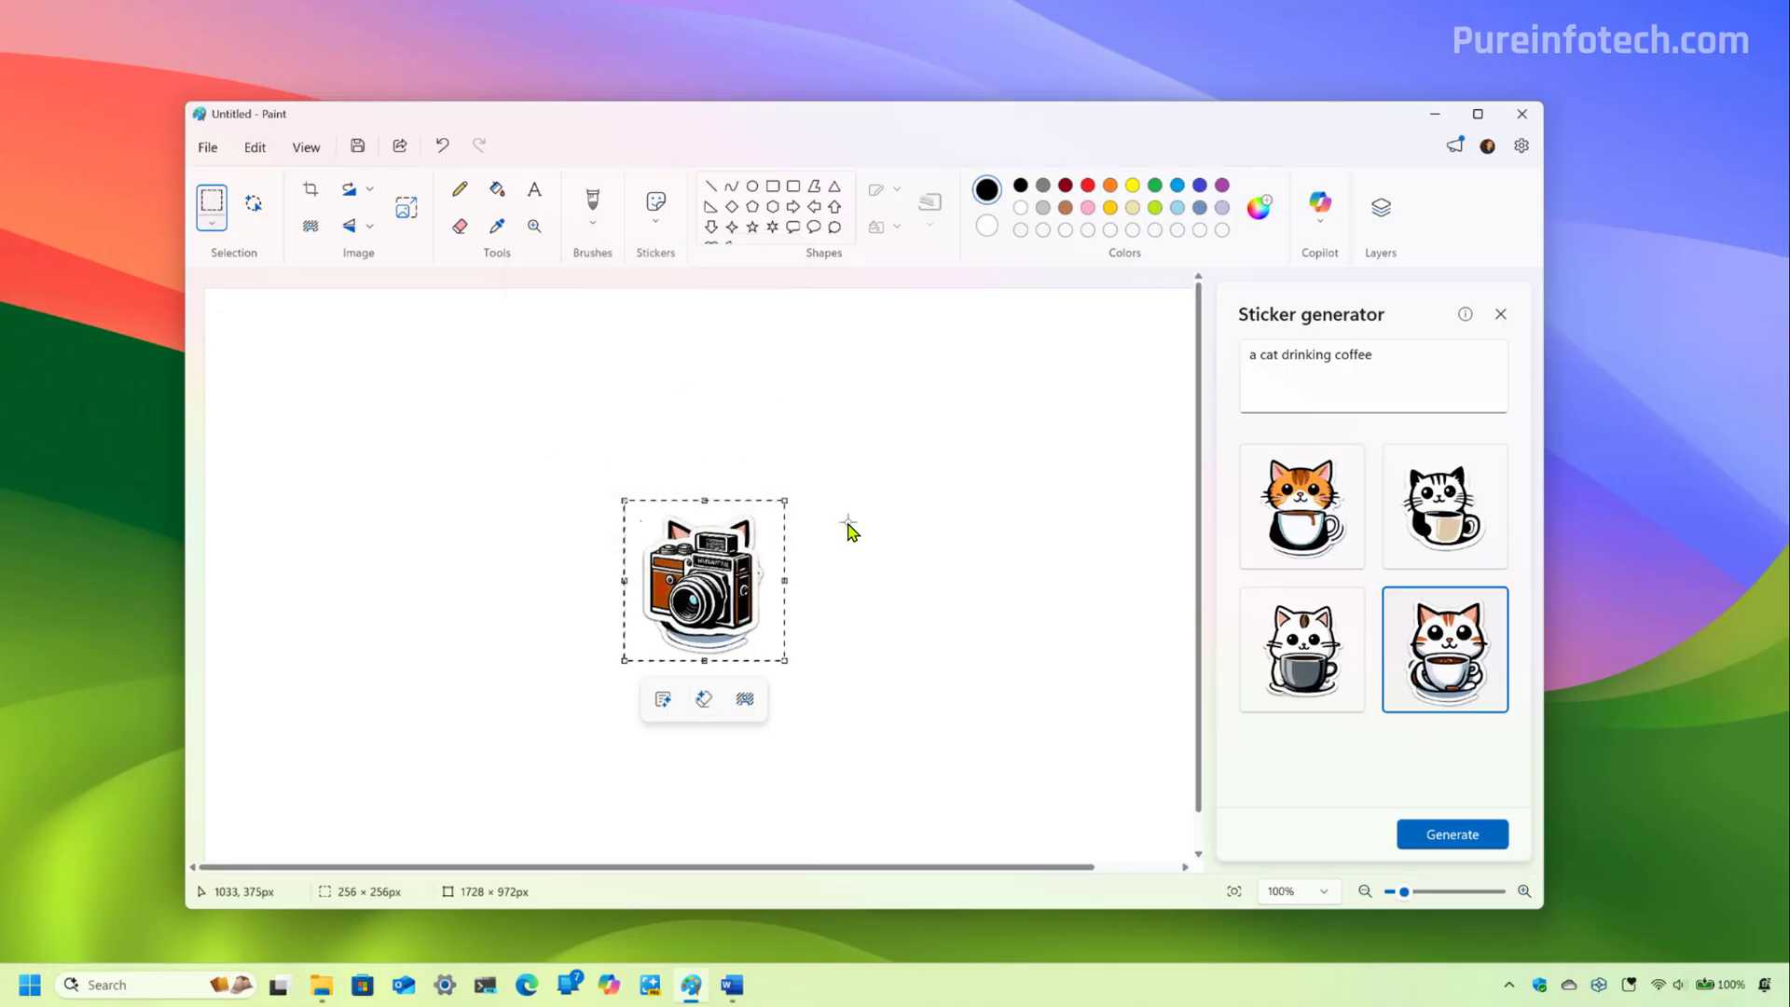
{"action": "left_click_drag", "start_coordinate": [753, 558], "coordinate": [891, 446]}
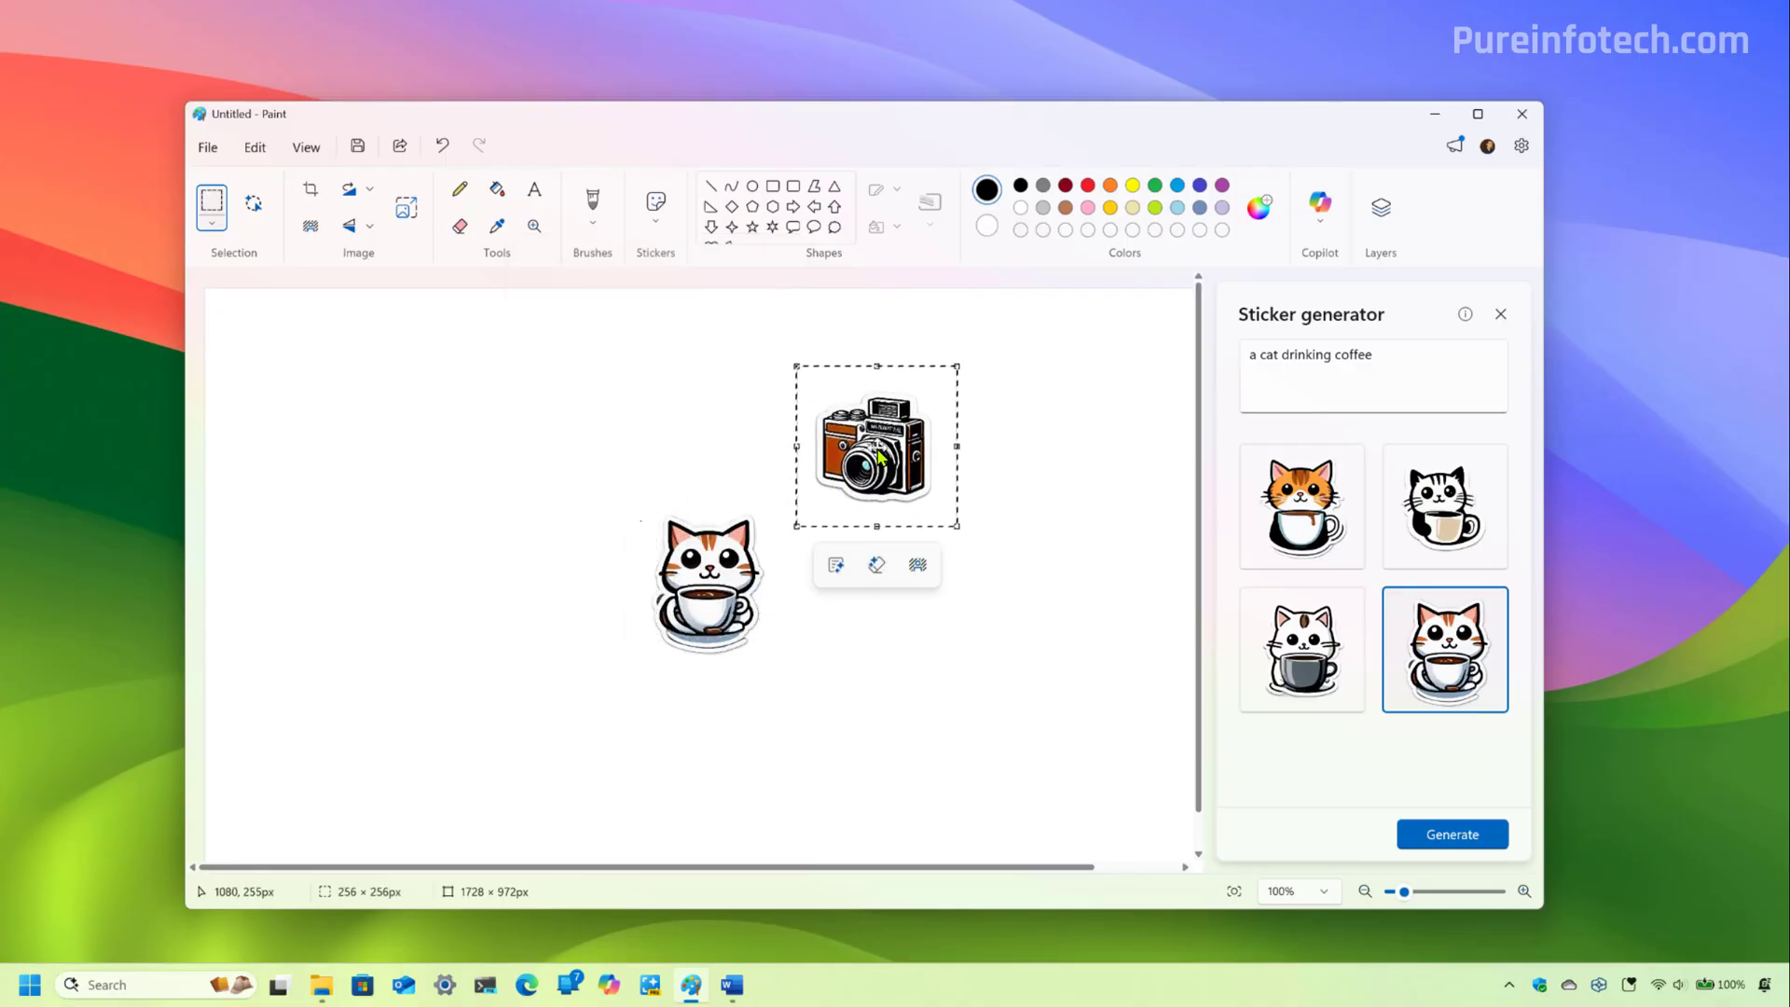
Copy the camera sticker from the canvas into the Word document above the cat and enlarge it
{"action": "right_click", "coordinate": [880, 455]}
{"action": "left_click", "coordinate": [933, 498]}
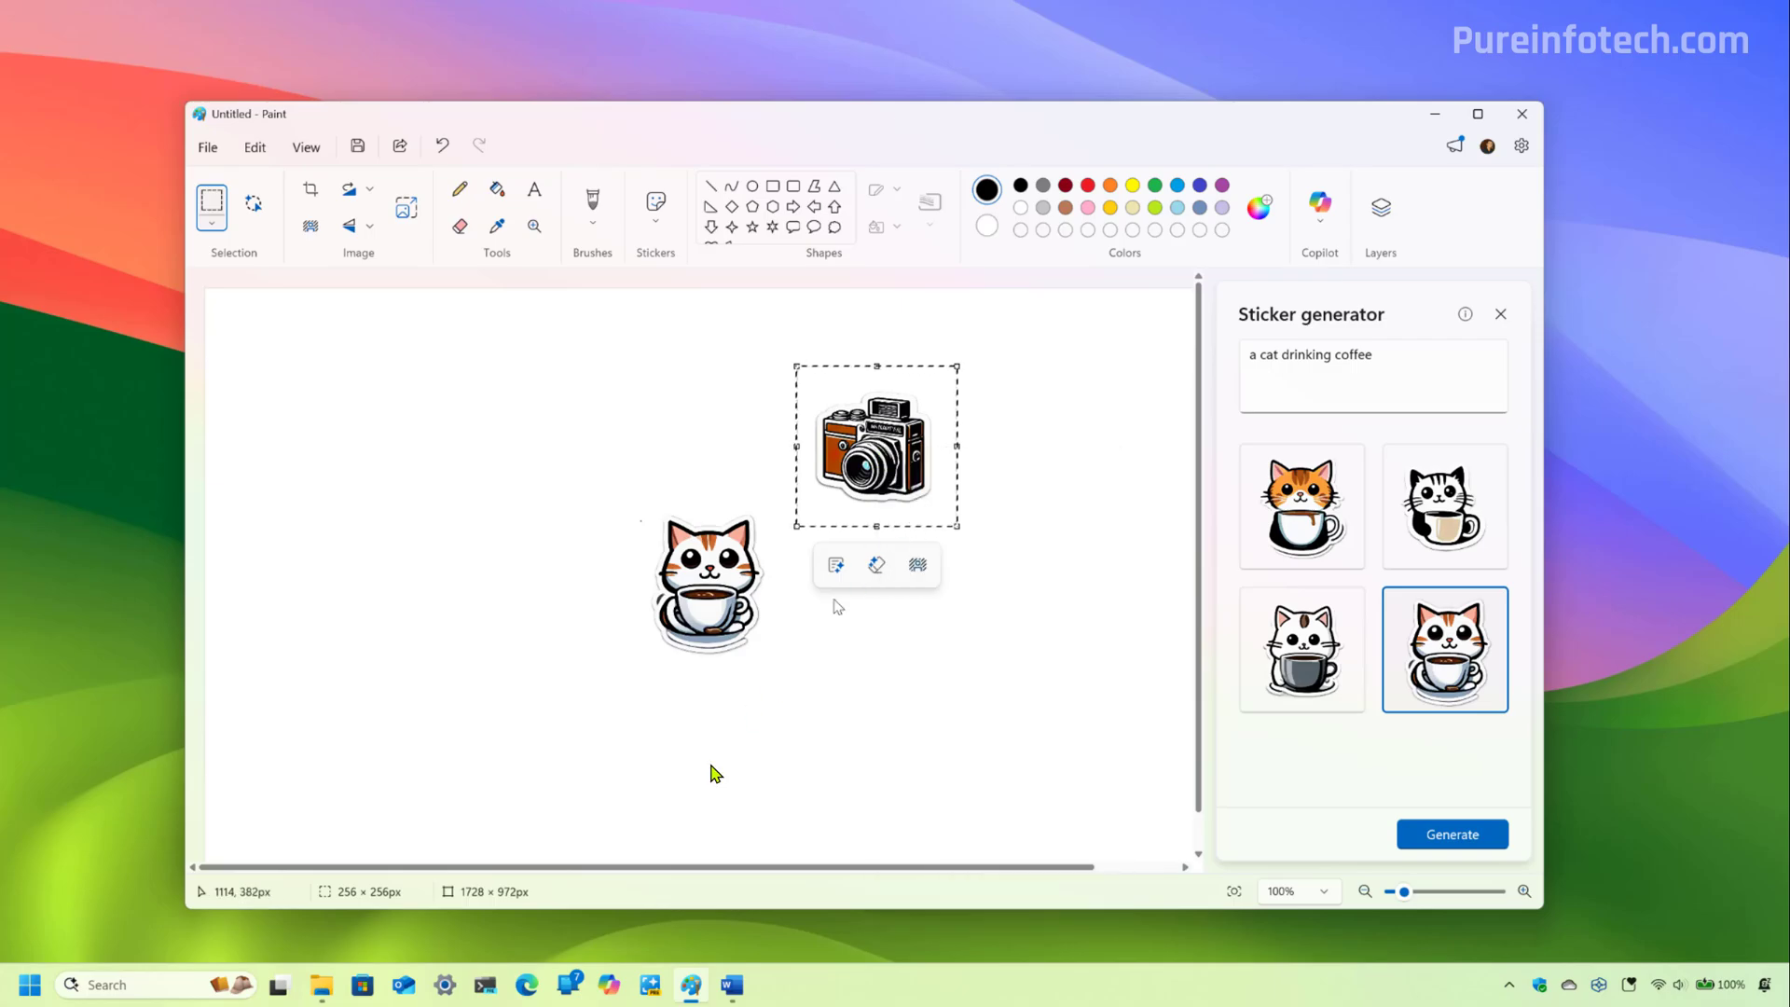
{"action": "left_click", "coordinate": [732, 986]}
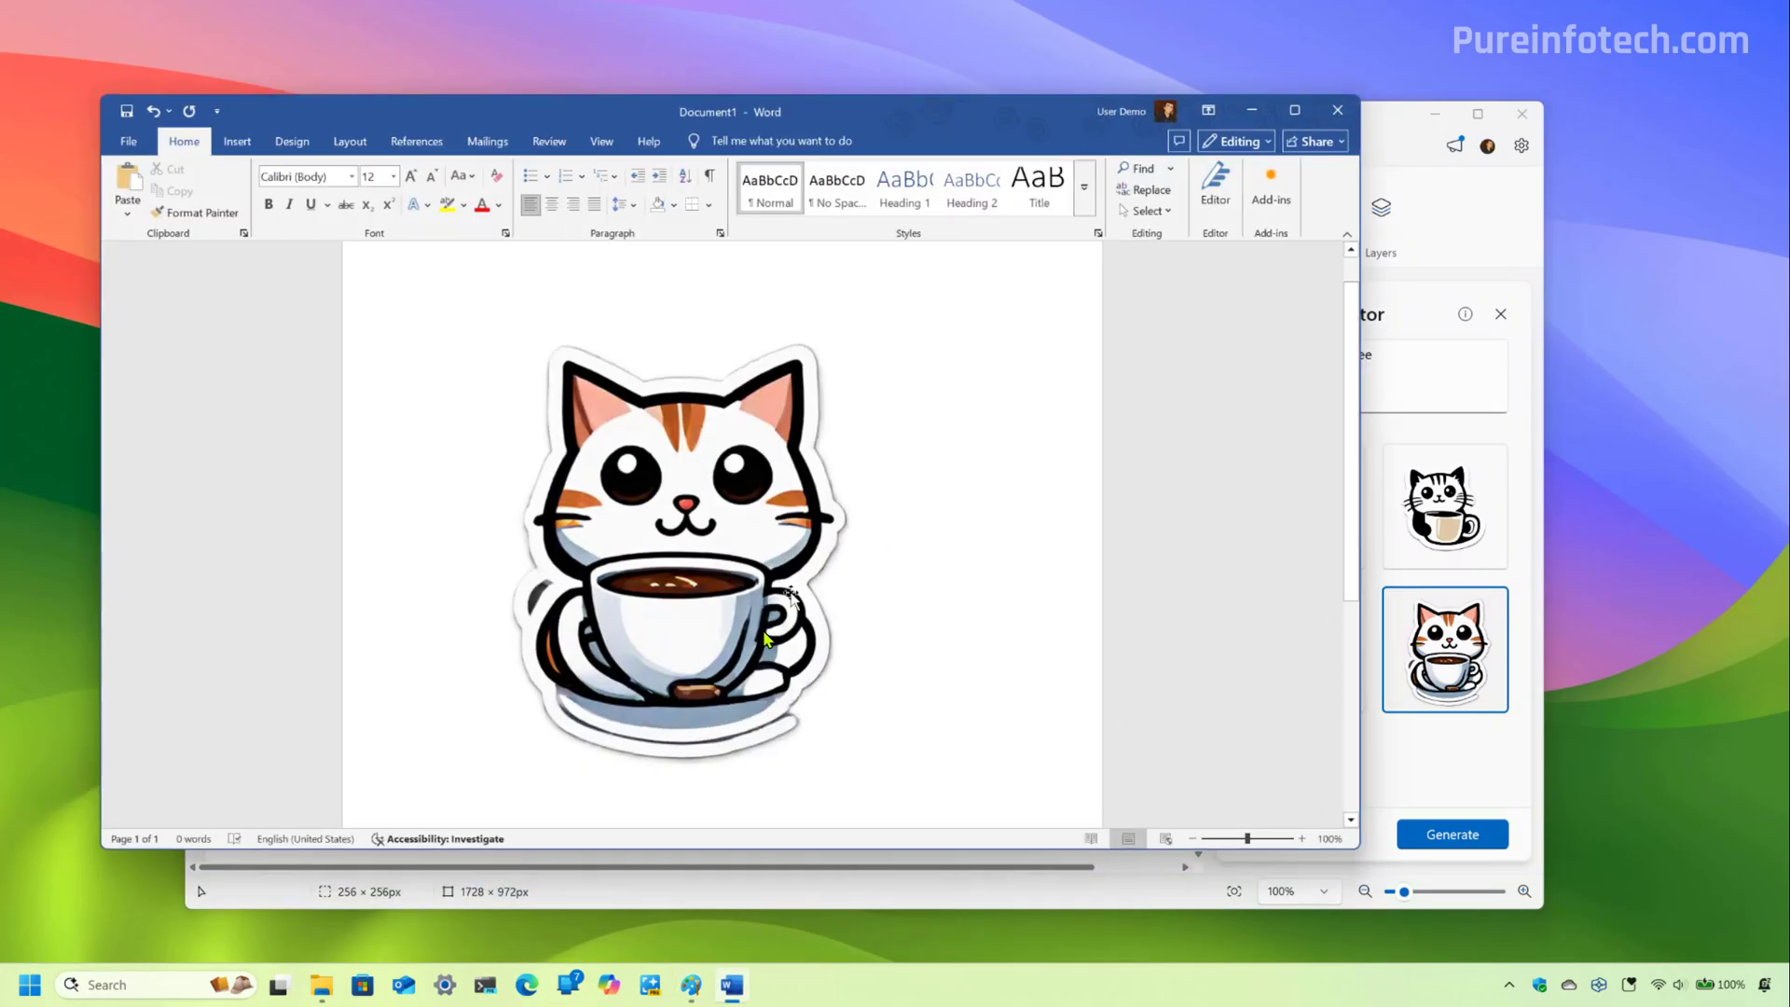
{"action": "key", "text": "ctrl+v"}
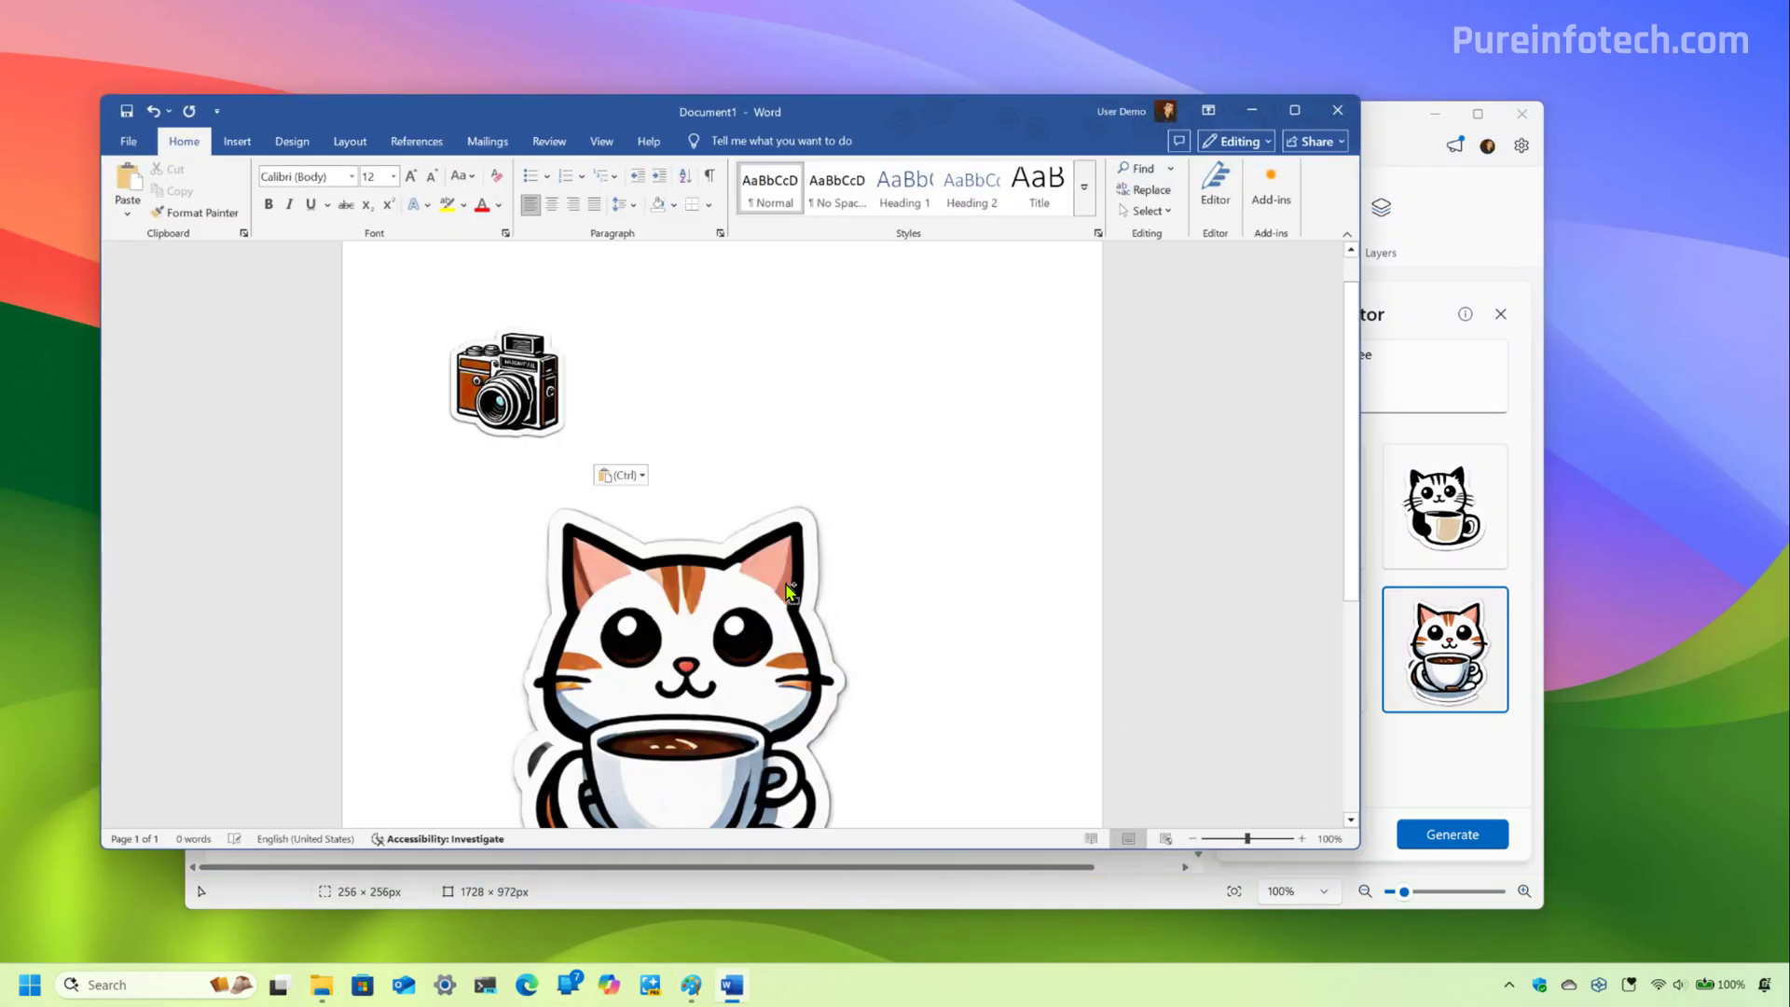
{"action": "left_click", "coordinate": [541, 392]}
{"action": "left_click_drag", "start_coordinate": [592, 460], "coordinate": [811, 571]}
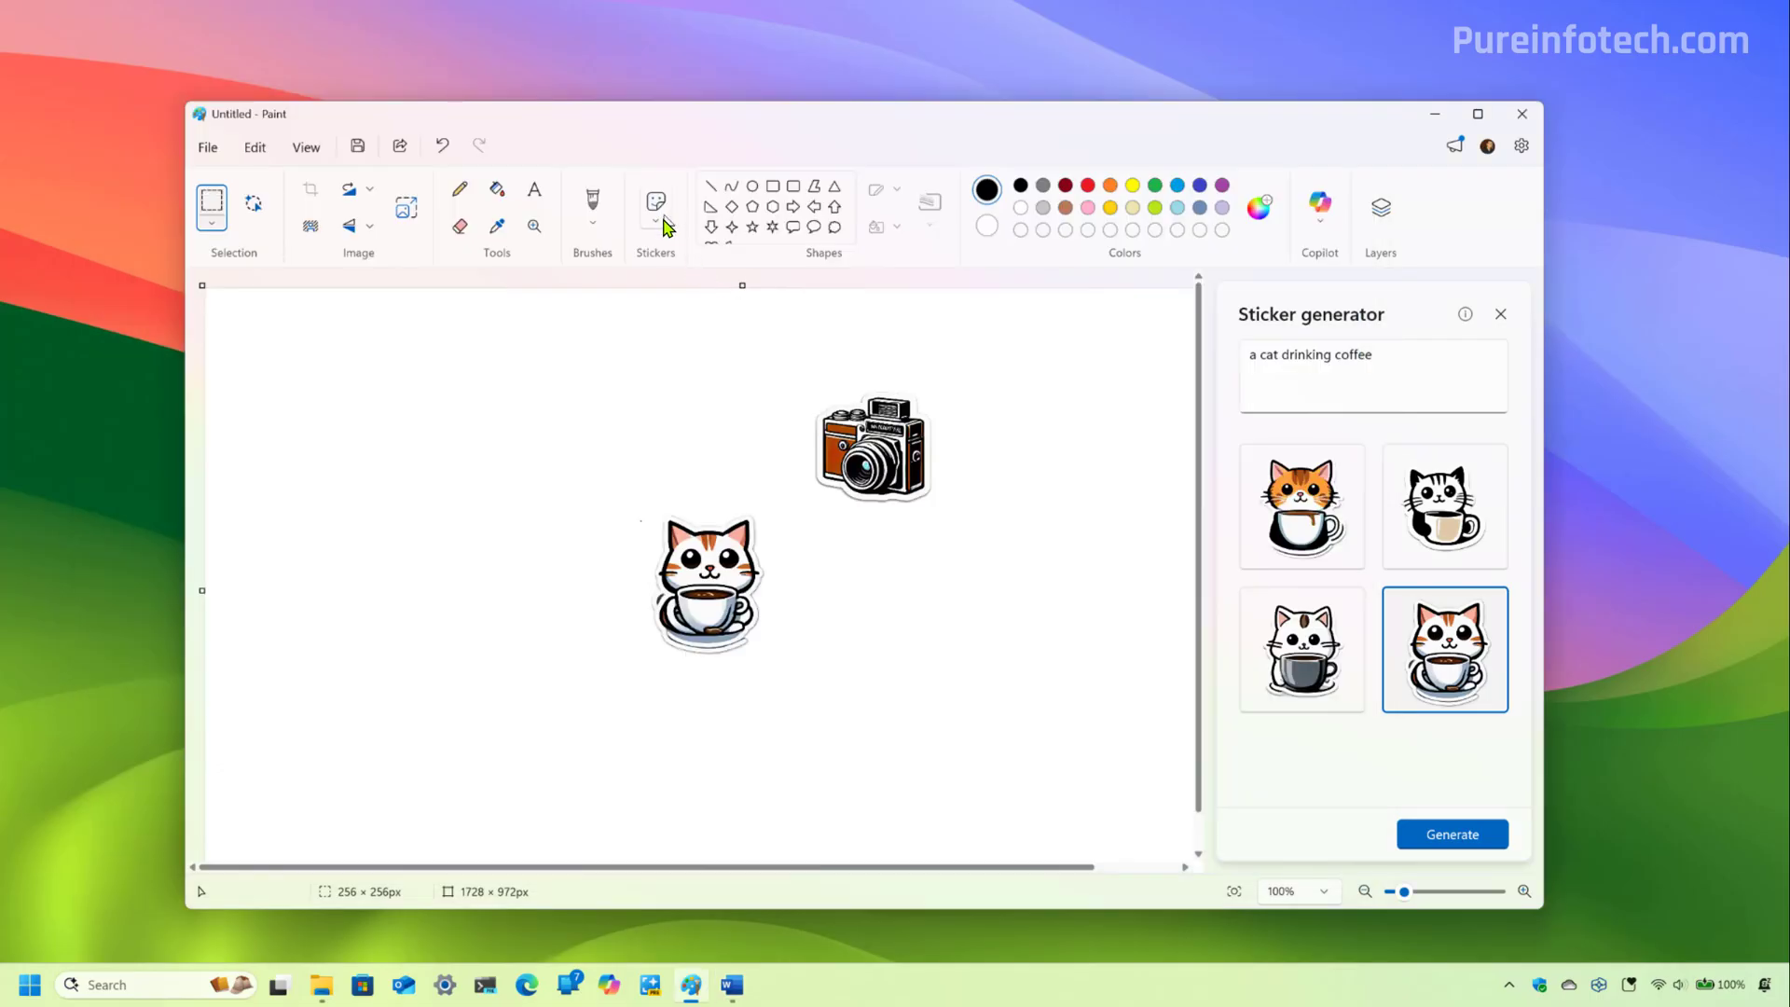
Review the recently used stickers in the sticker collection
{"action": "left_click", "coordinate": [664, 224]}
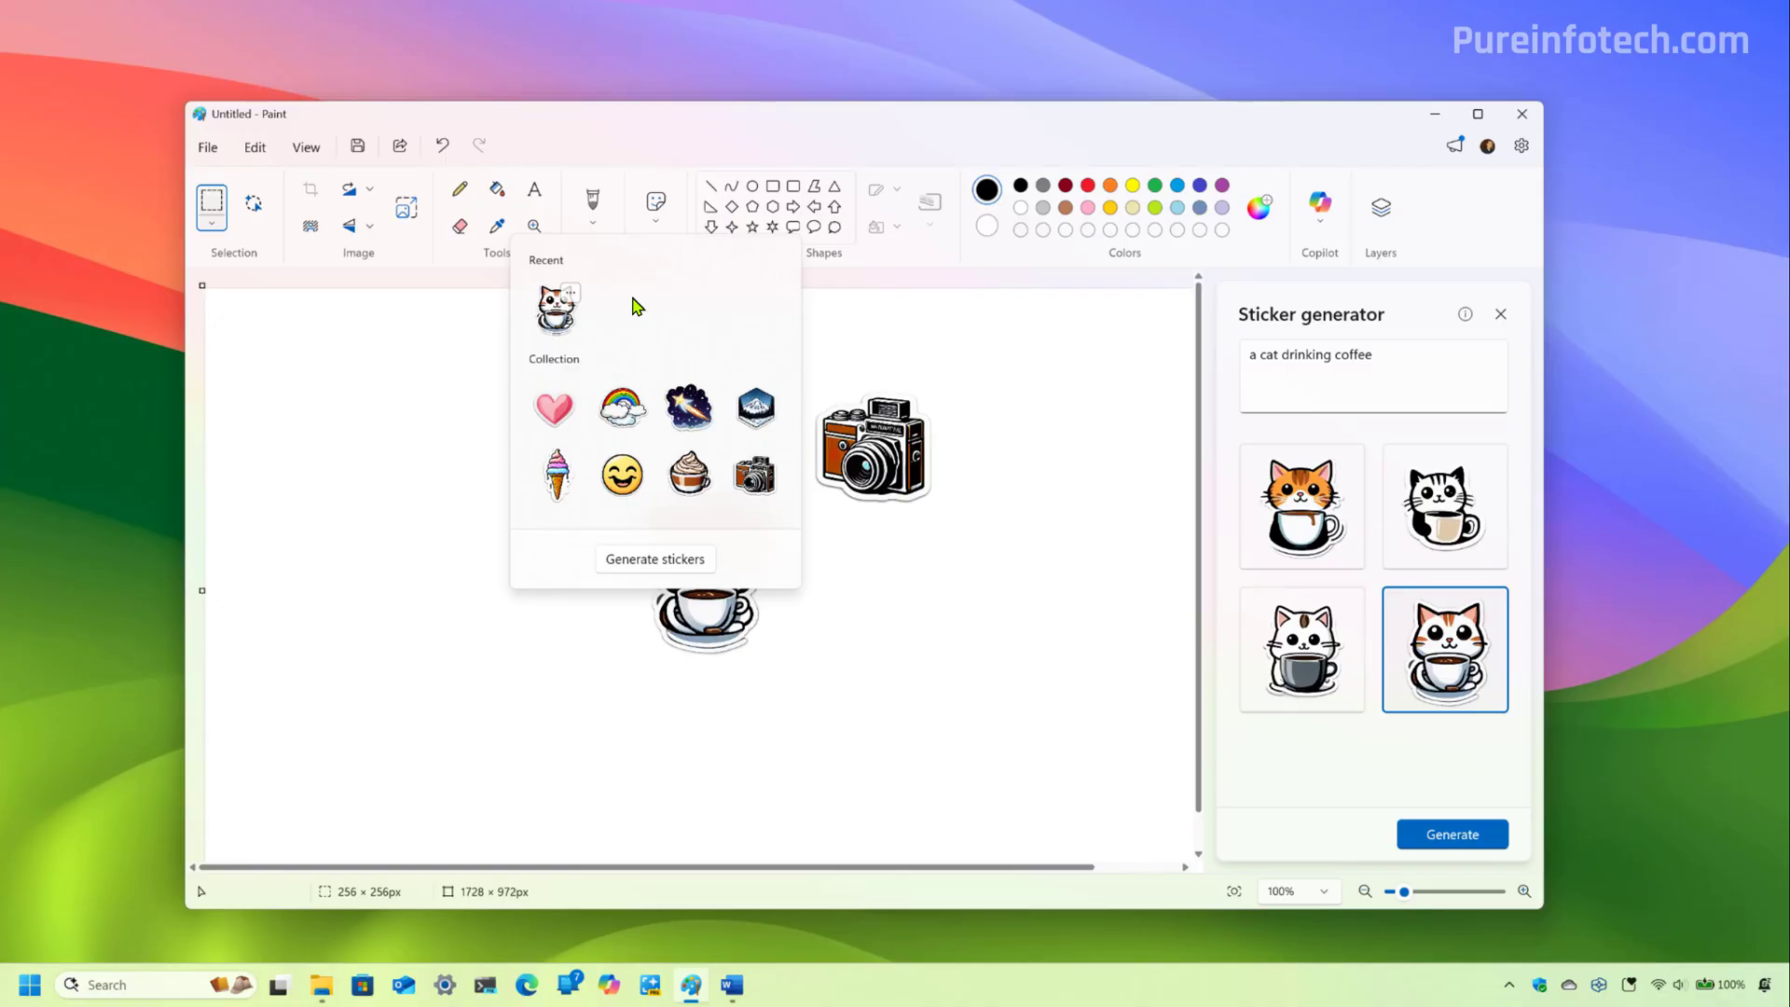
{"action": "left_click", "coordinate": [1375, 431]}
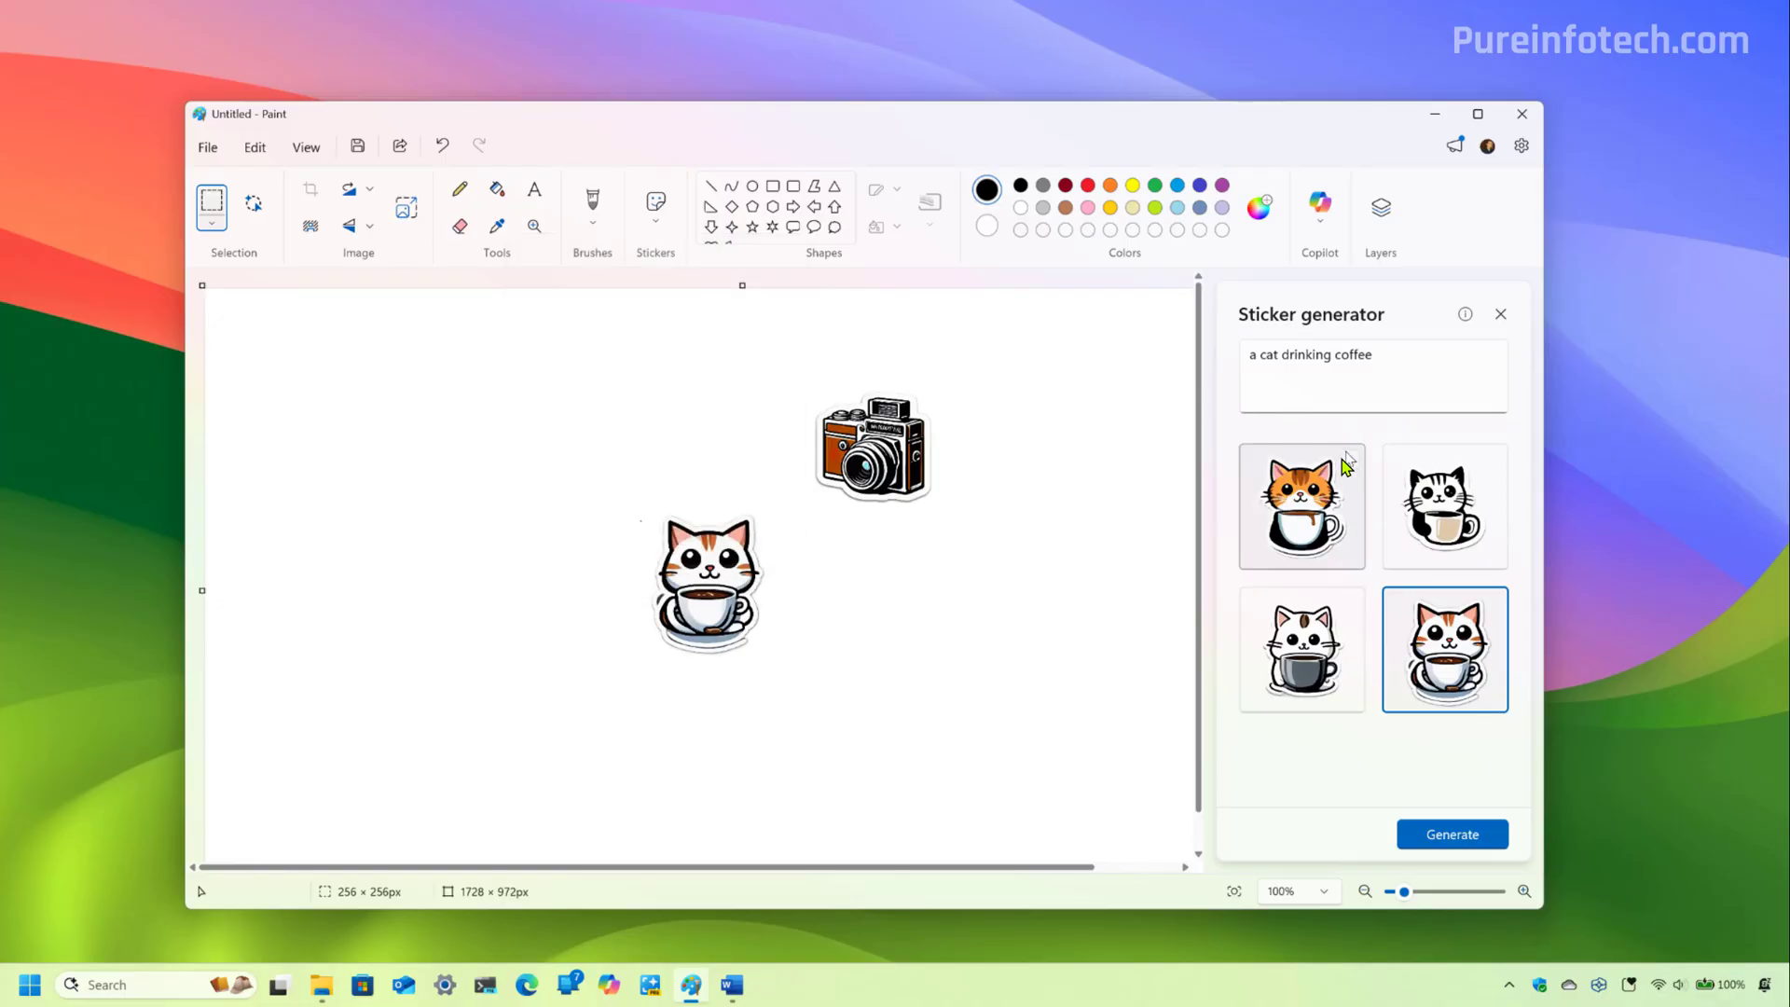
Save the generated orange cat sticker as a PNG named "cat drinking coffee" in the Desktop folder
{"action": "left_click", "coordinate": [1351, 463]}
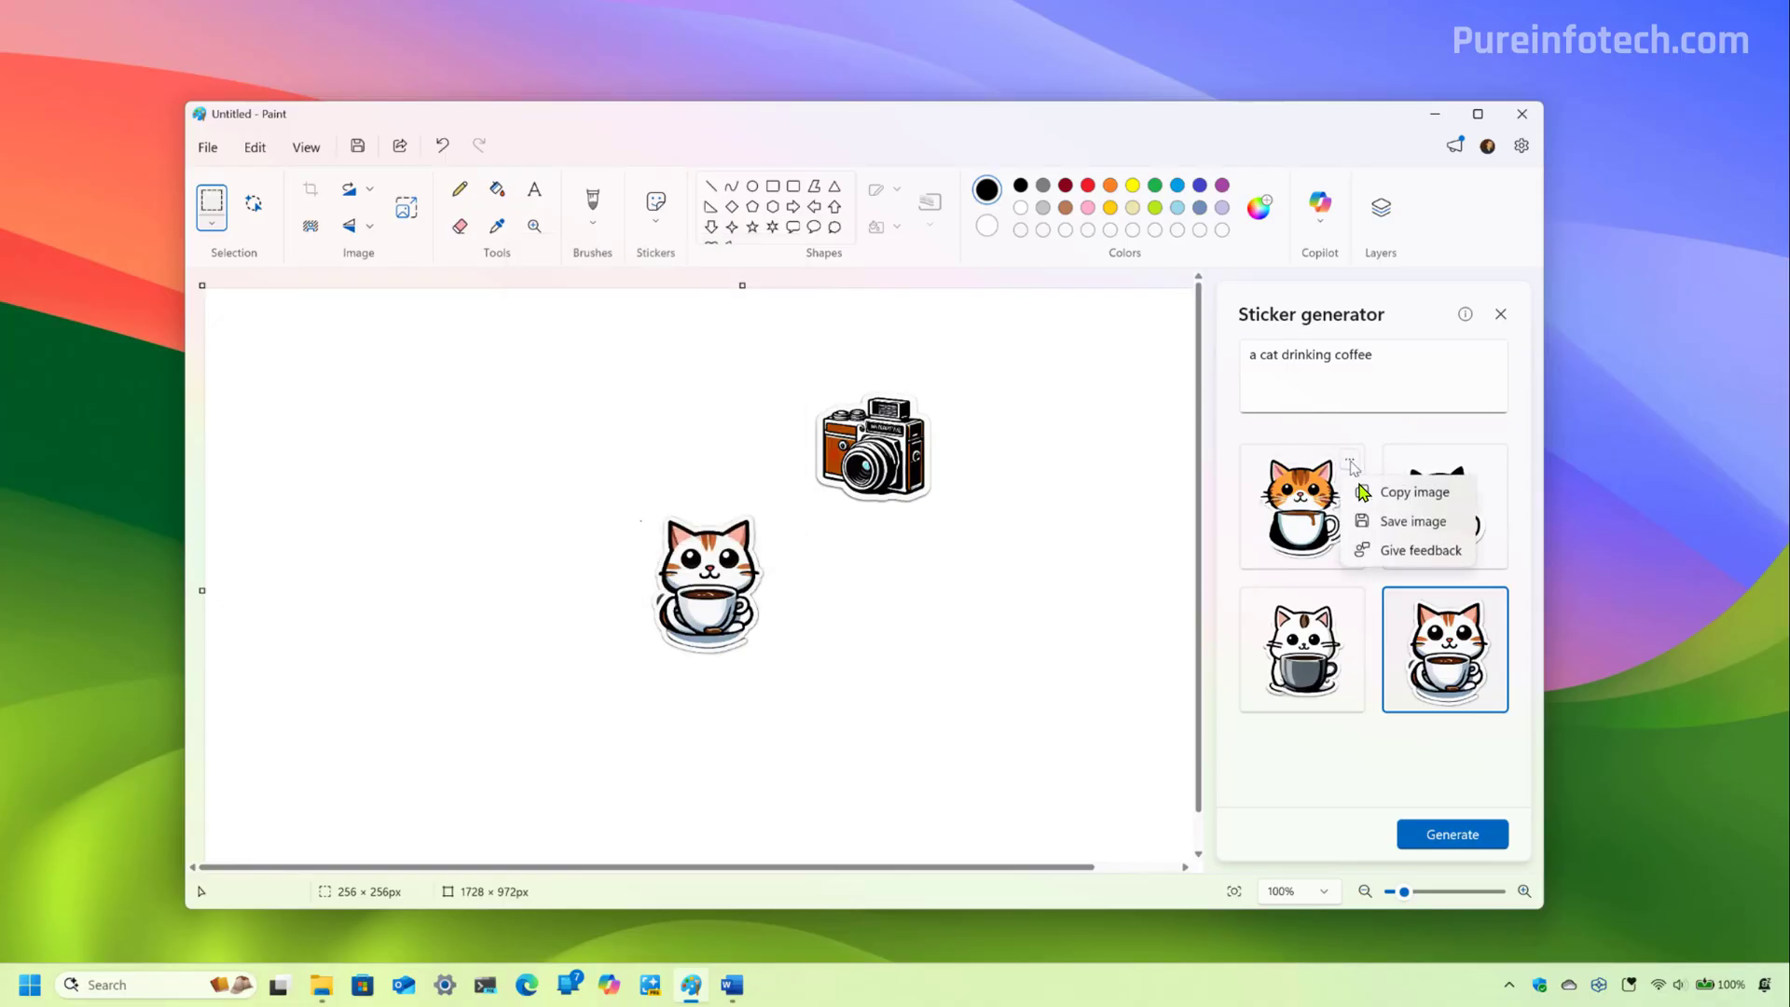
{"action": "left_click", "coordinate": [1391, 522]}
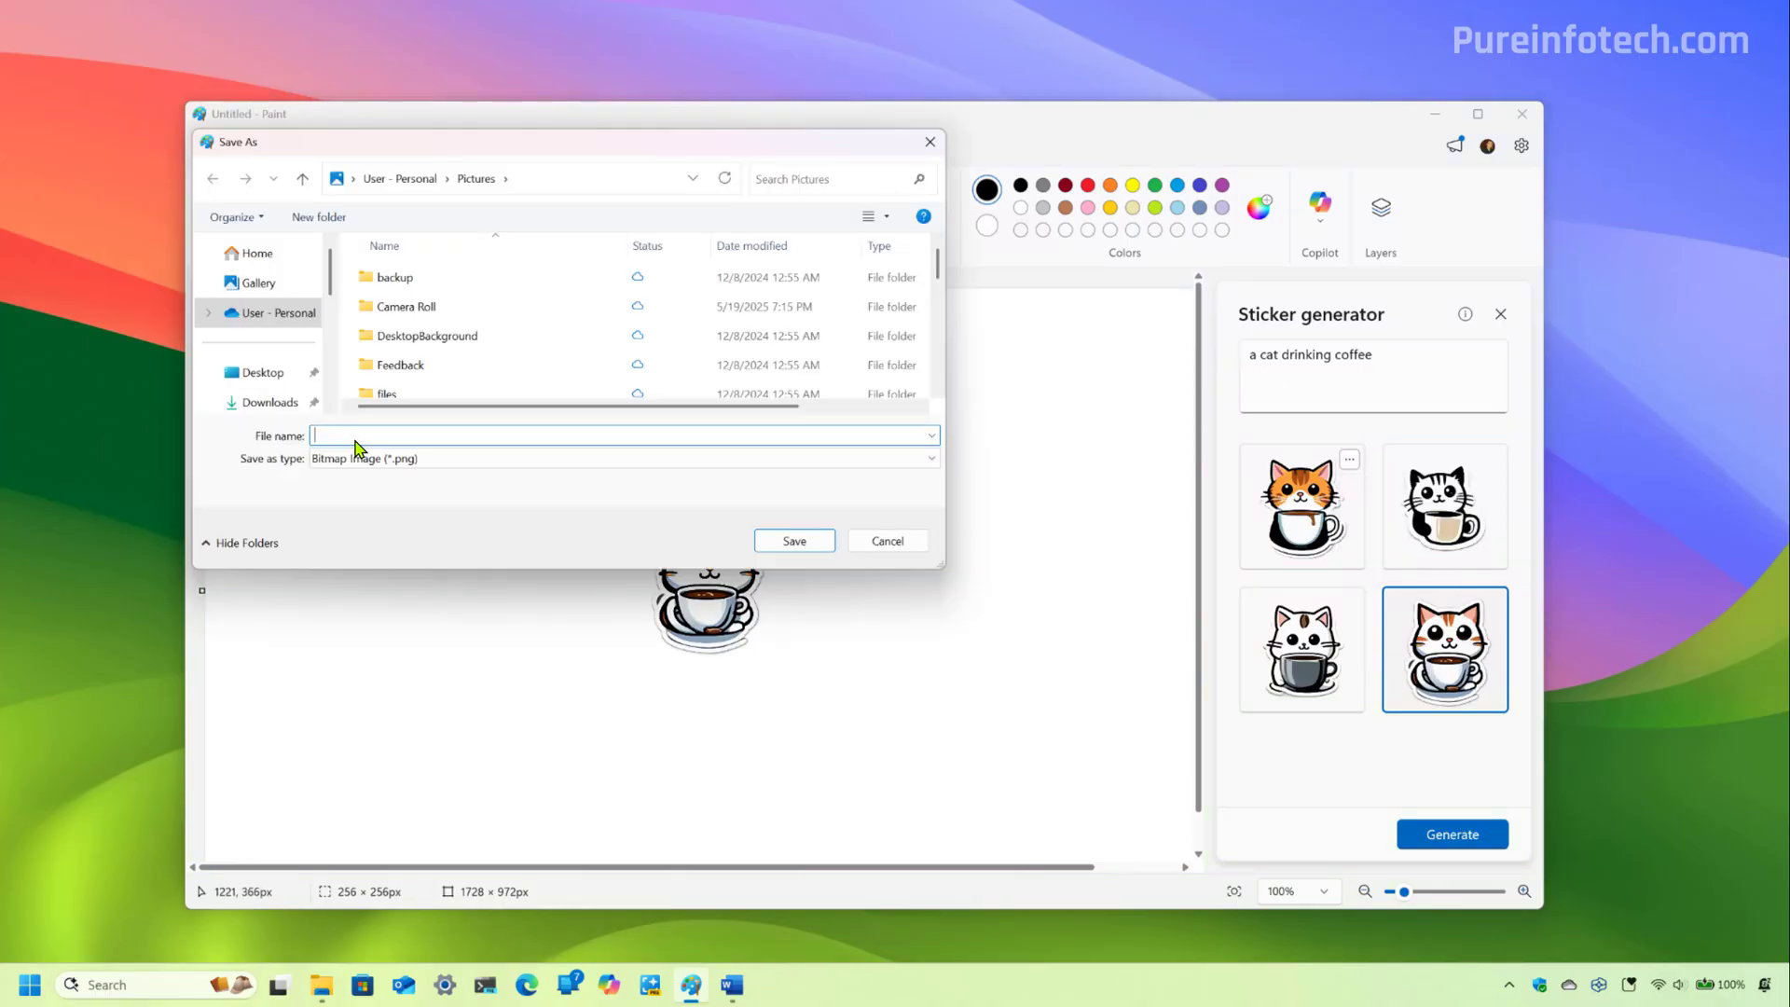
{"action": "type", "text": "cat drinking coffee"}
{"action": "left_click", "coordinate": [263, 372]}
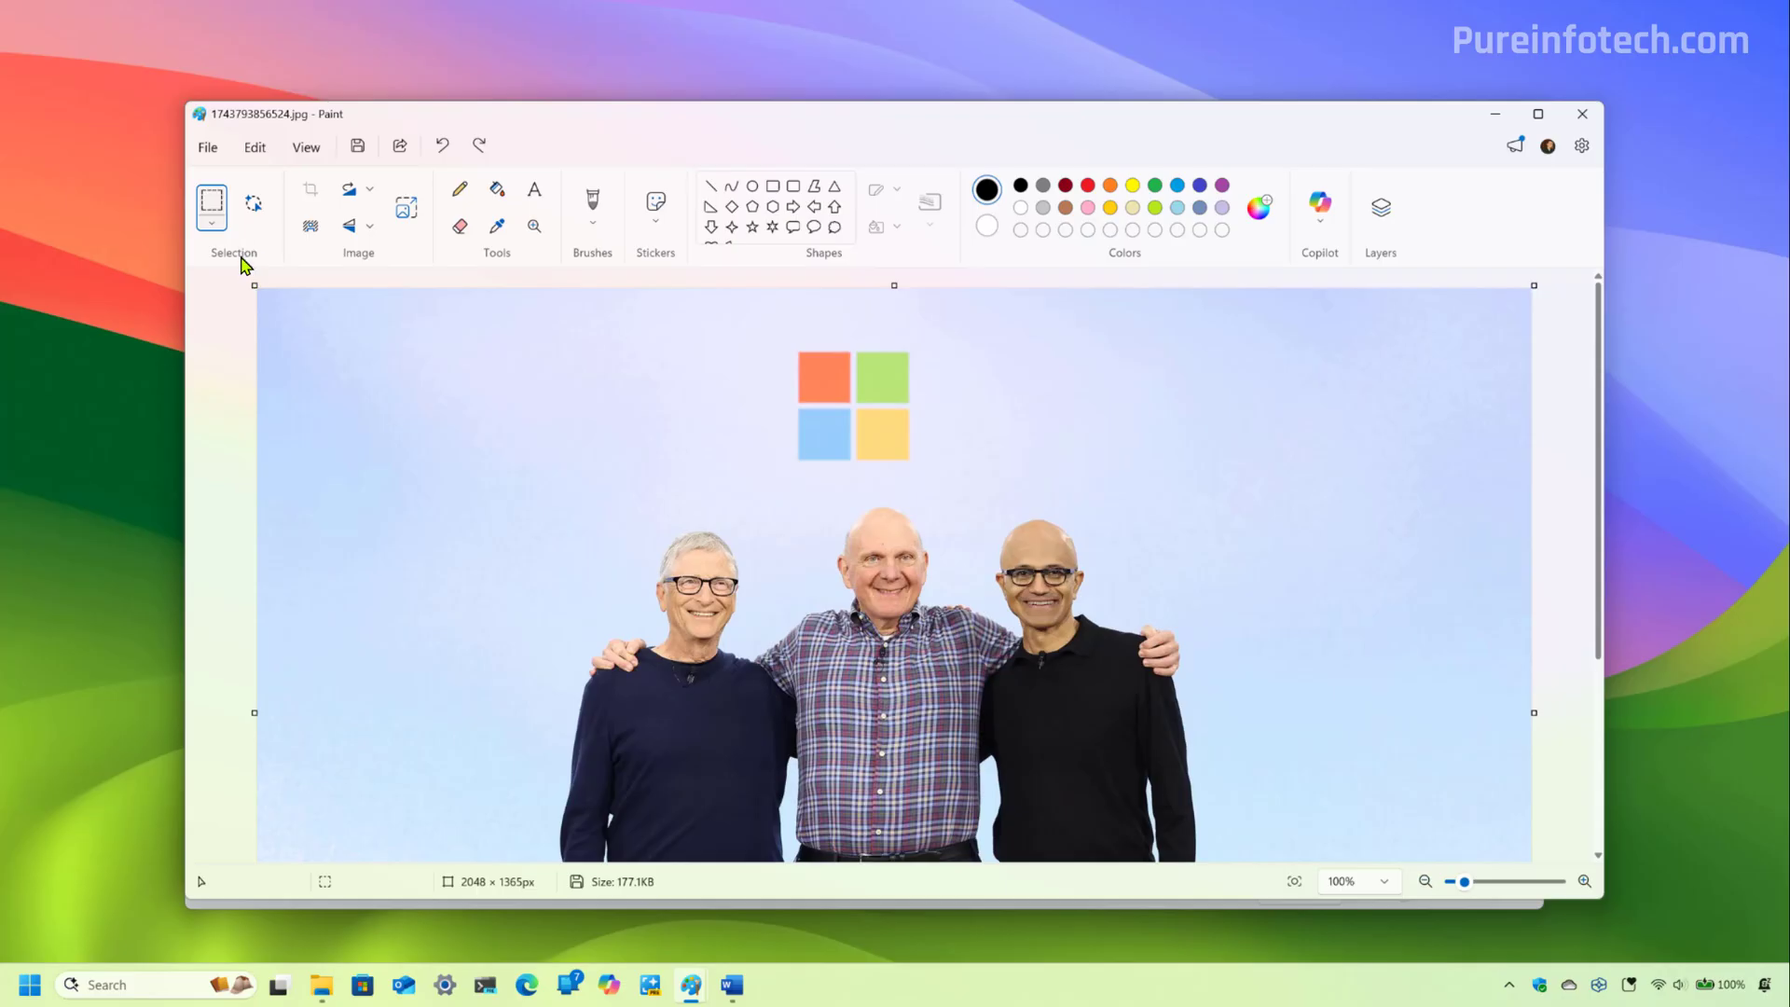
Select the photo's background with Object select, then apply Generative fill with "create a background with Seattle landmarks" and keep the result
{"action": "left_click", "coordinate": [254, 205]}
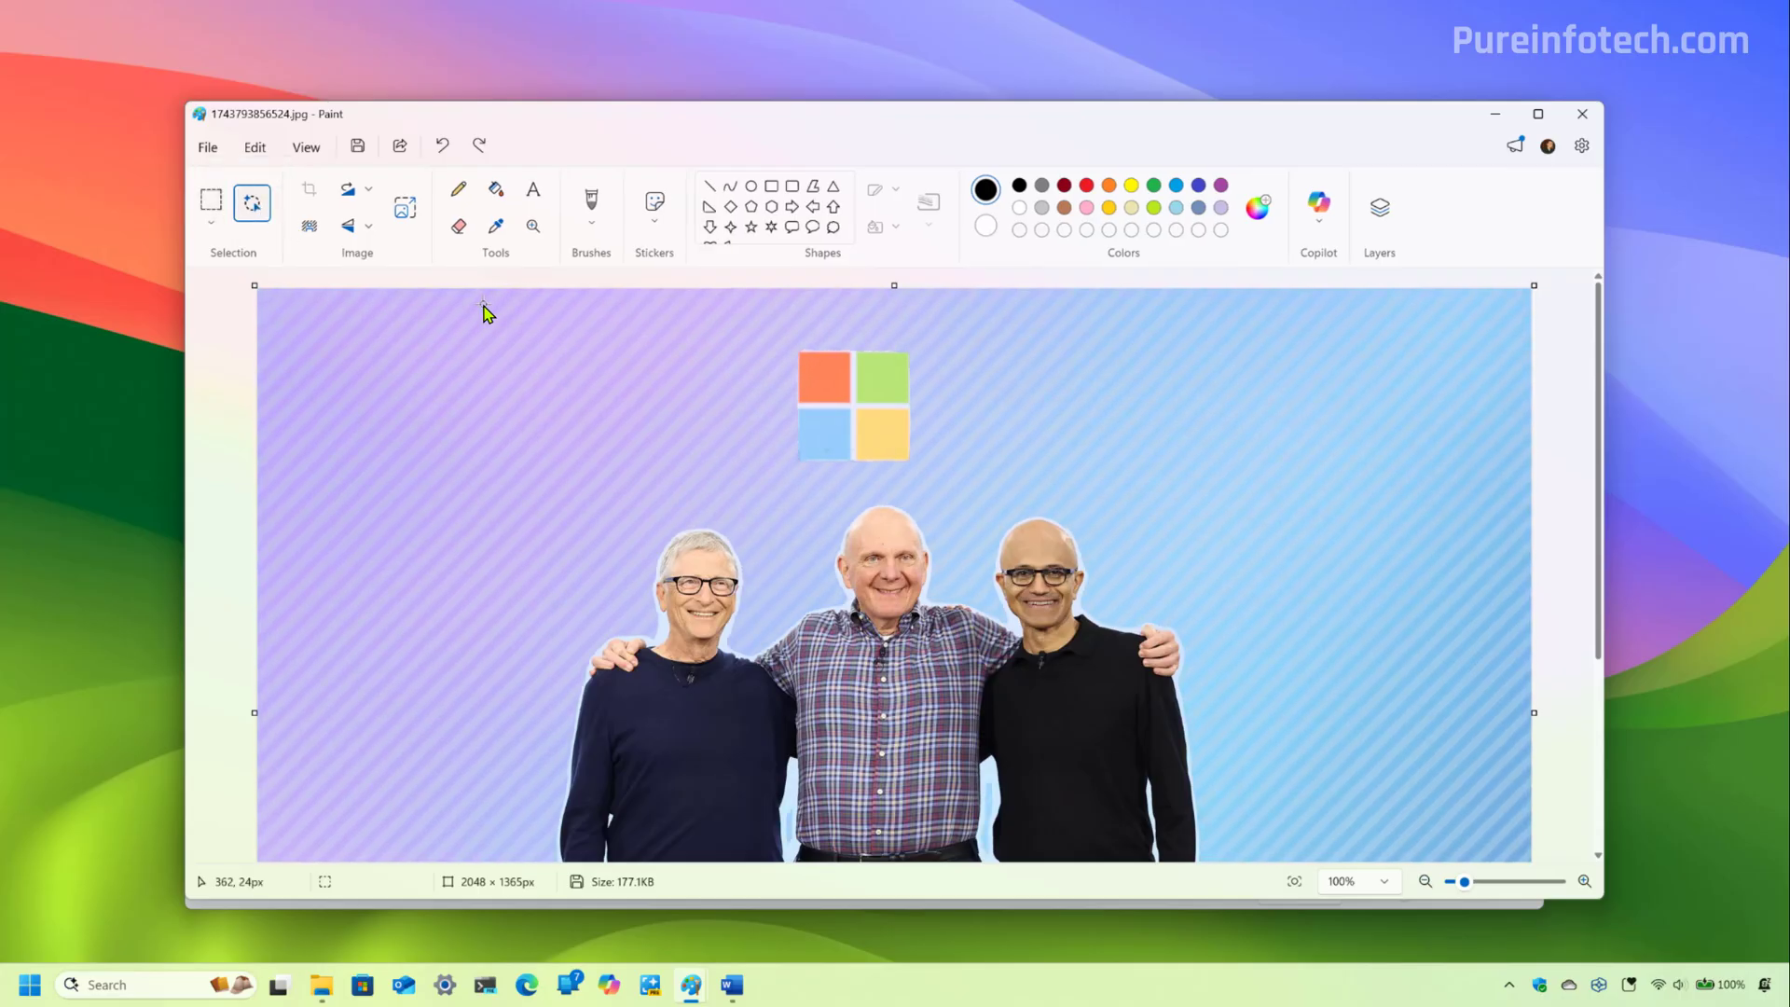
{"action": "left_click", "coordinate": [479, 392]}
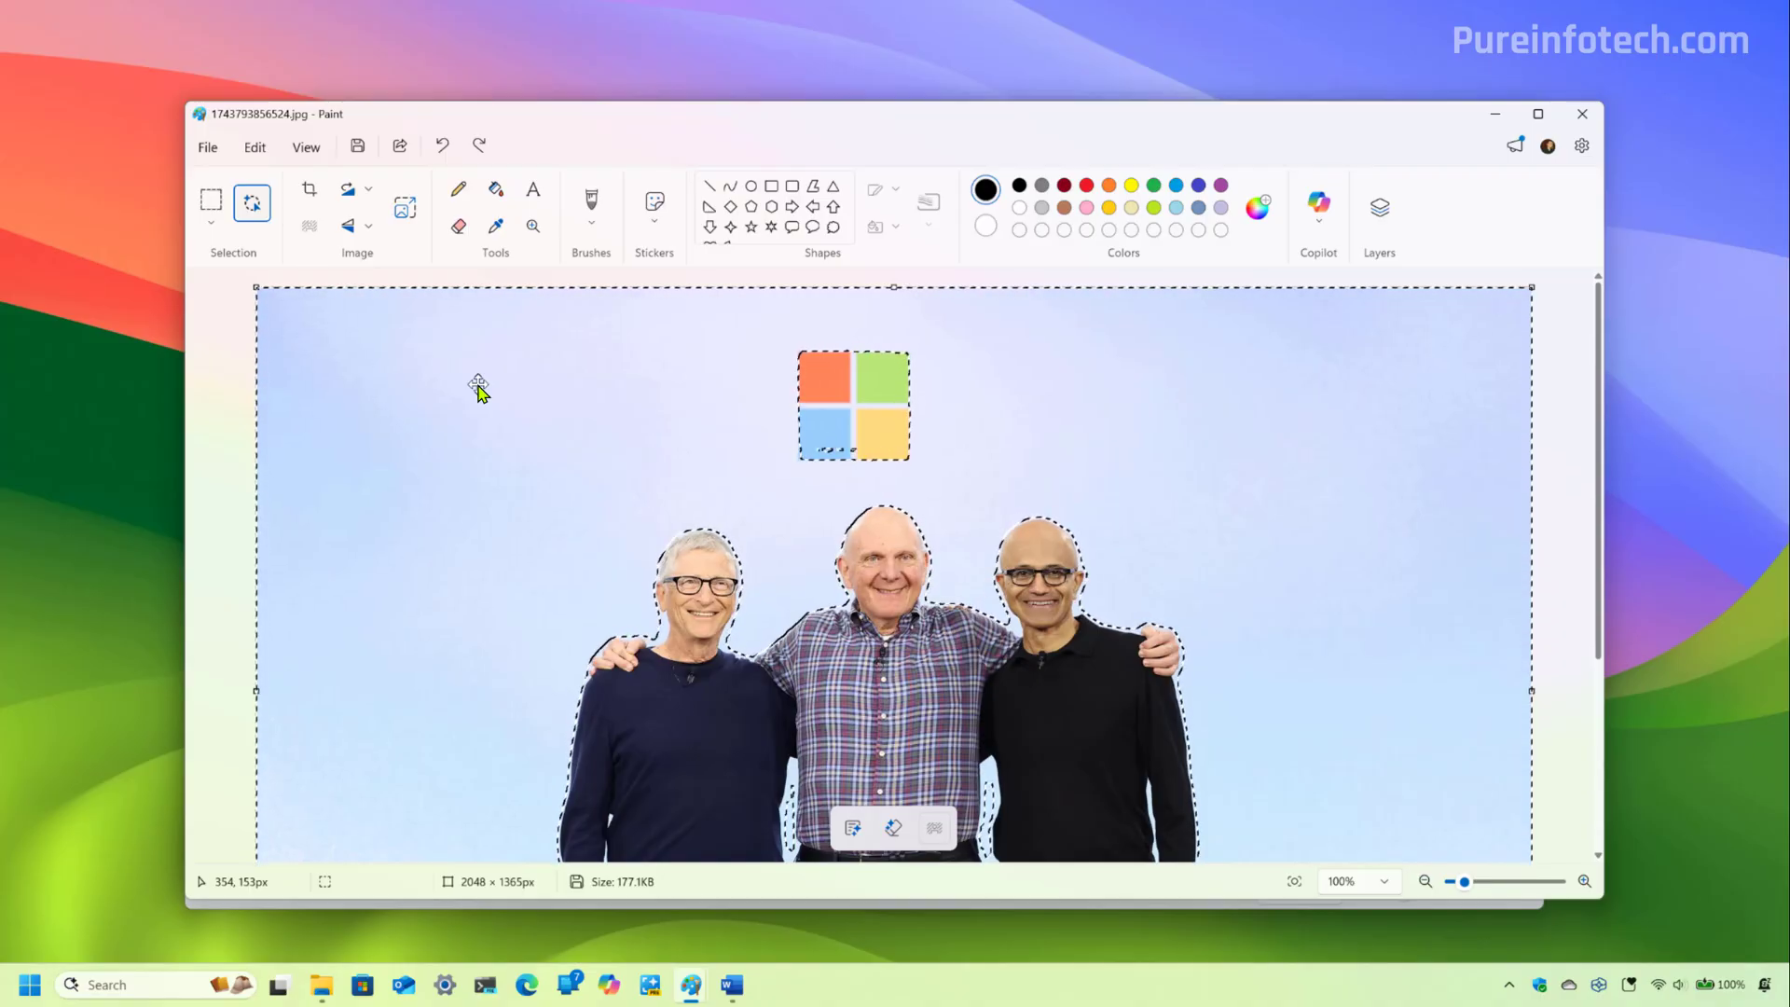
{"action": "left_click", "coordinate": [854, 828]}
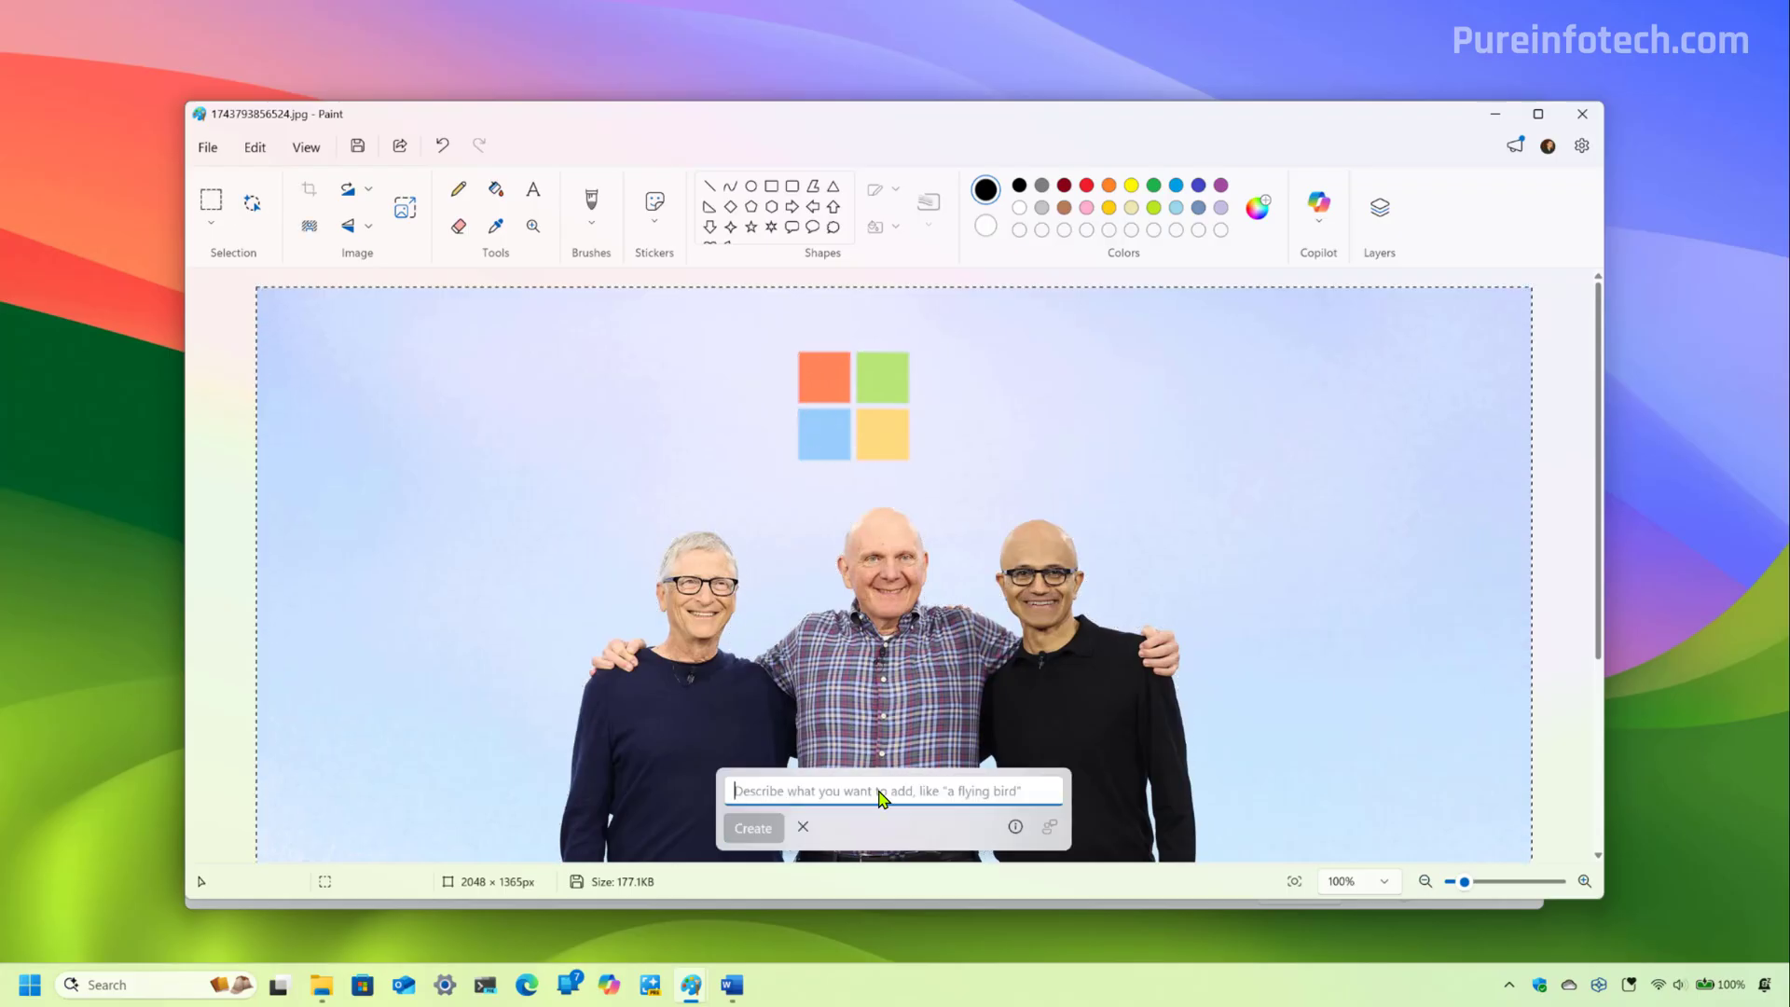
{"action": "type", "text": "create a background with Seattle landmarks"}
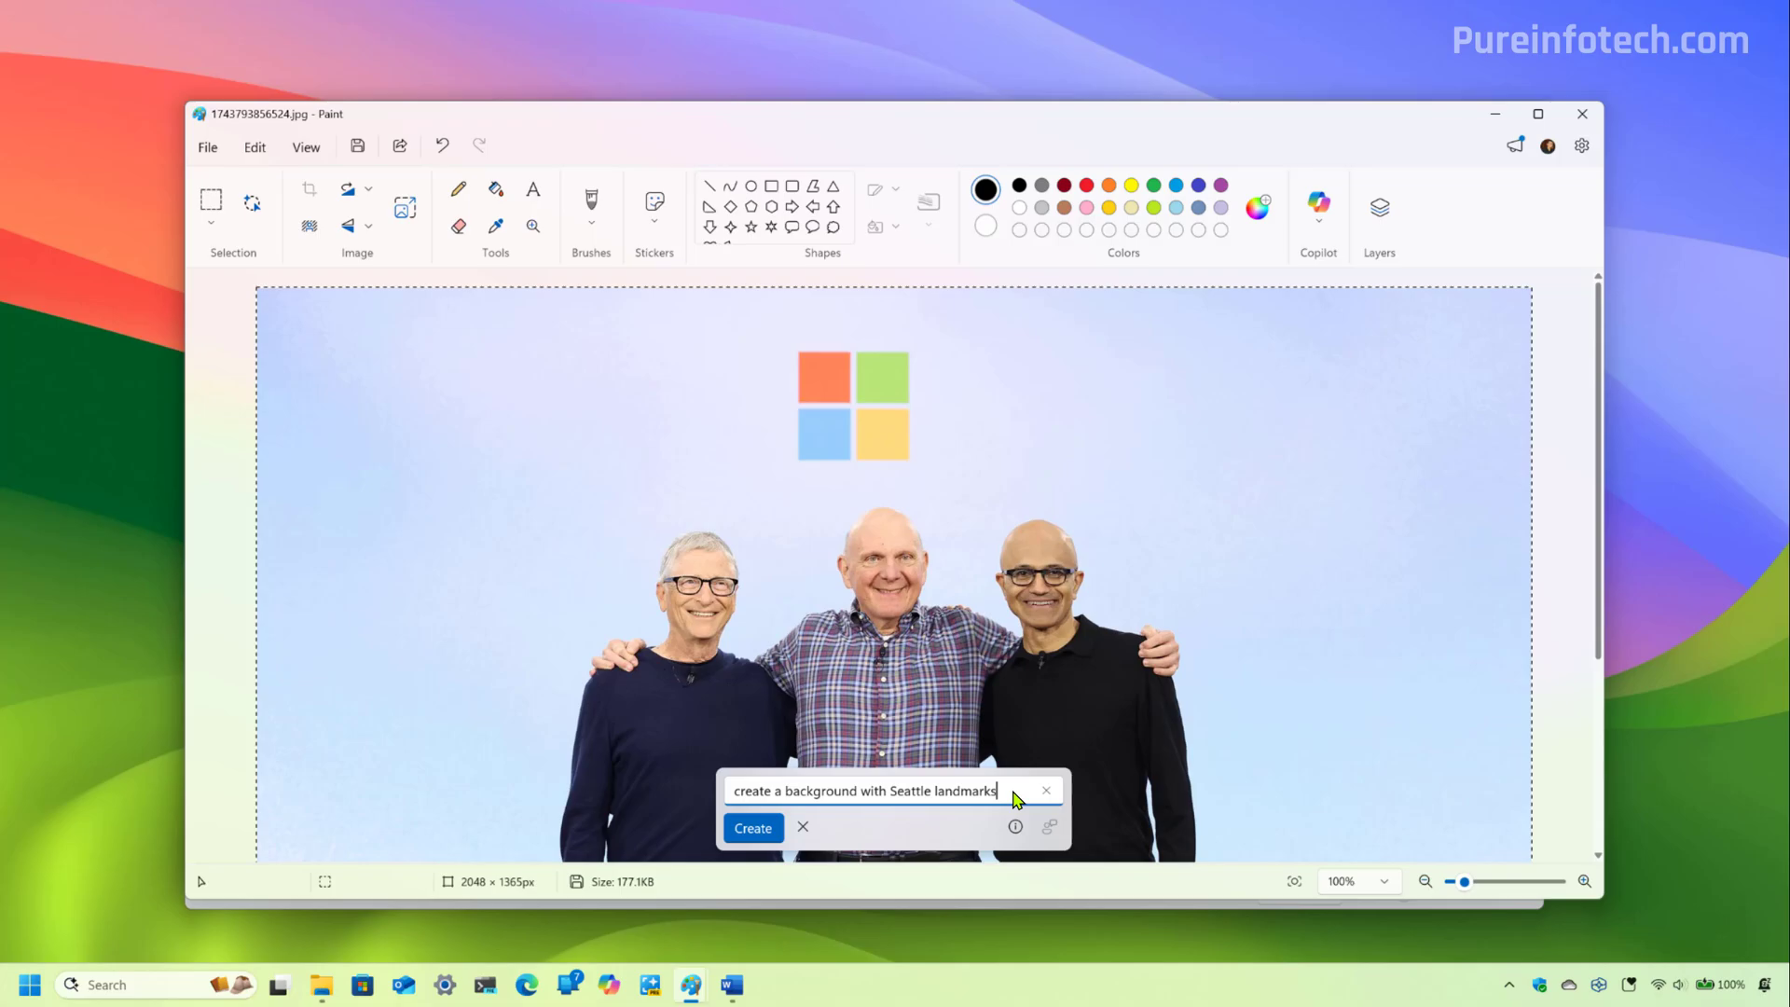
{"action": "left_click", "coordinate": [772, 839]}
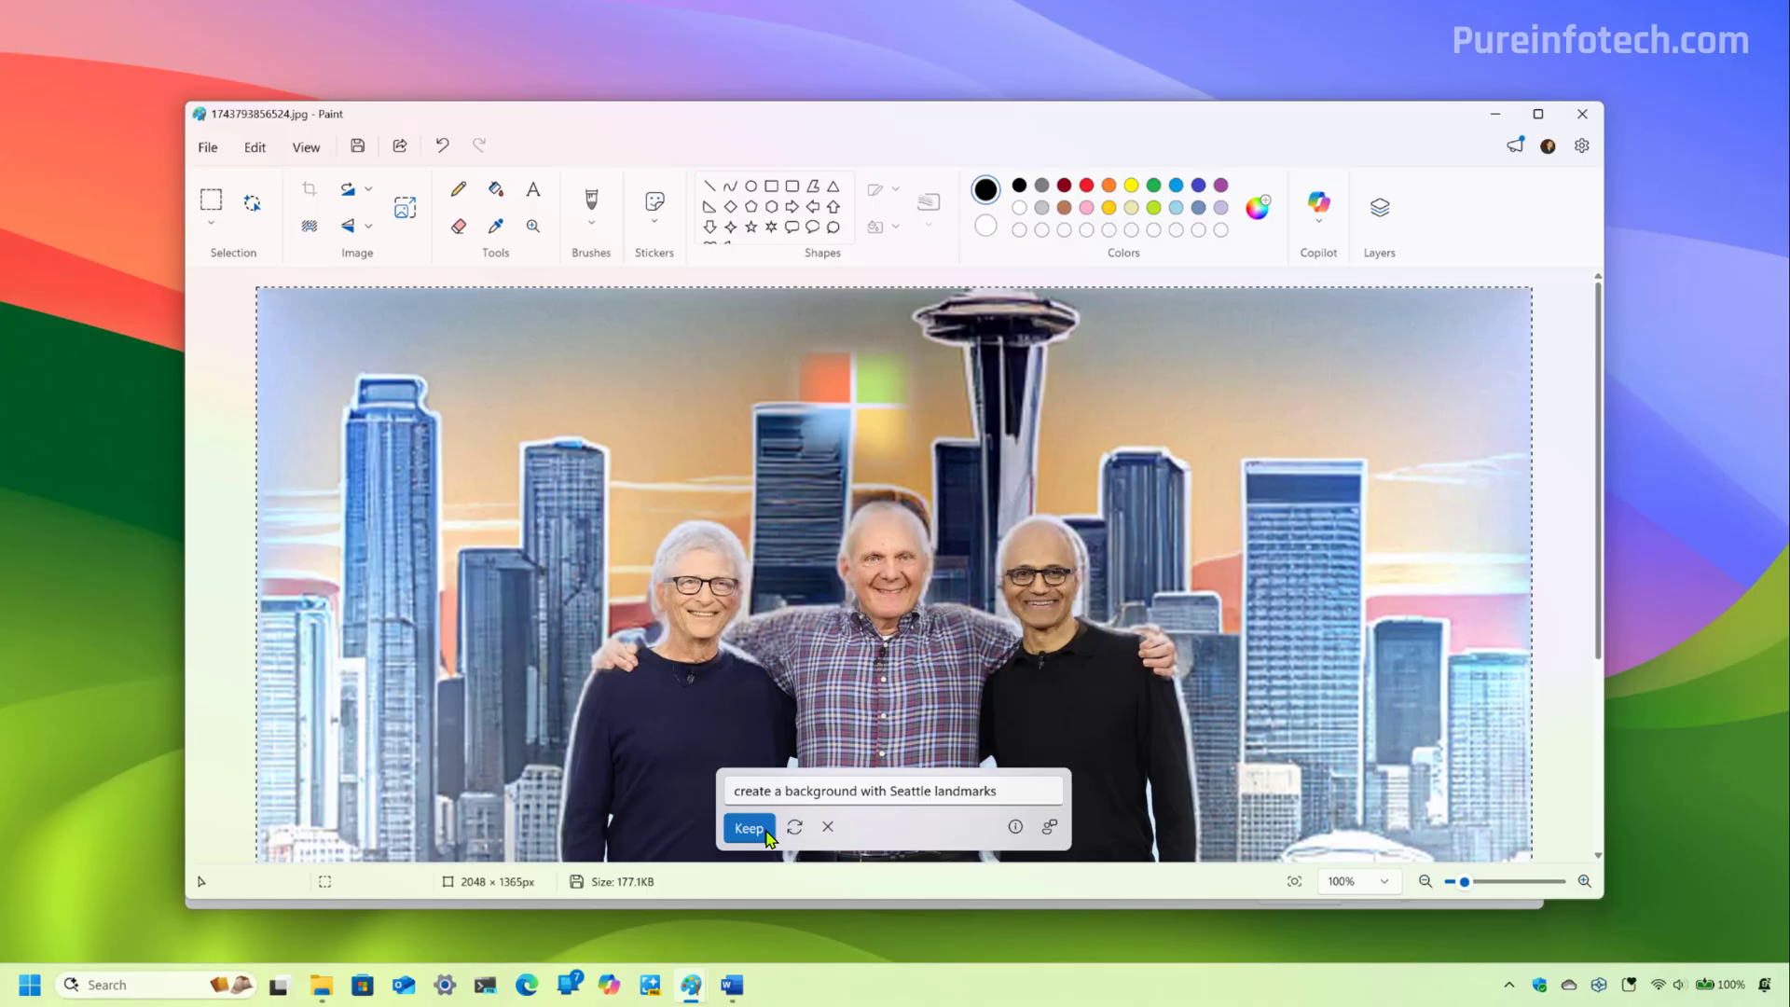
{"action": "left_click", "coordinate": [749, 828]}
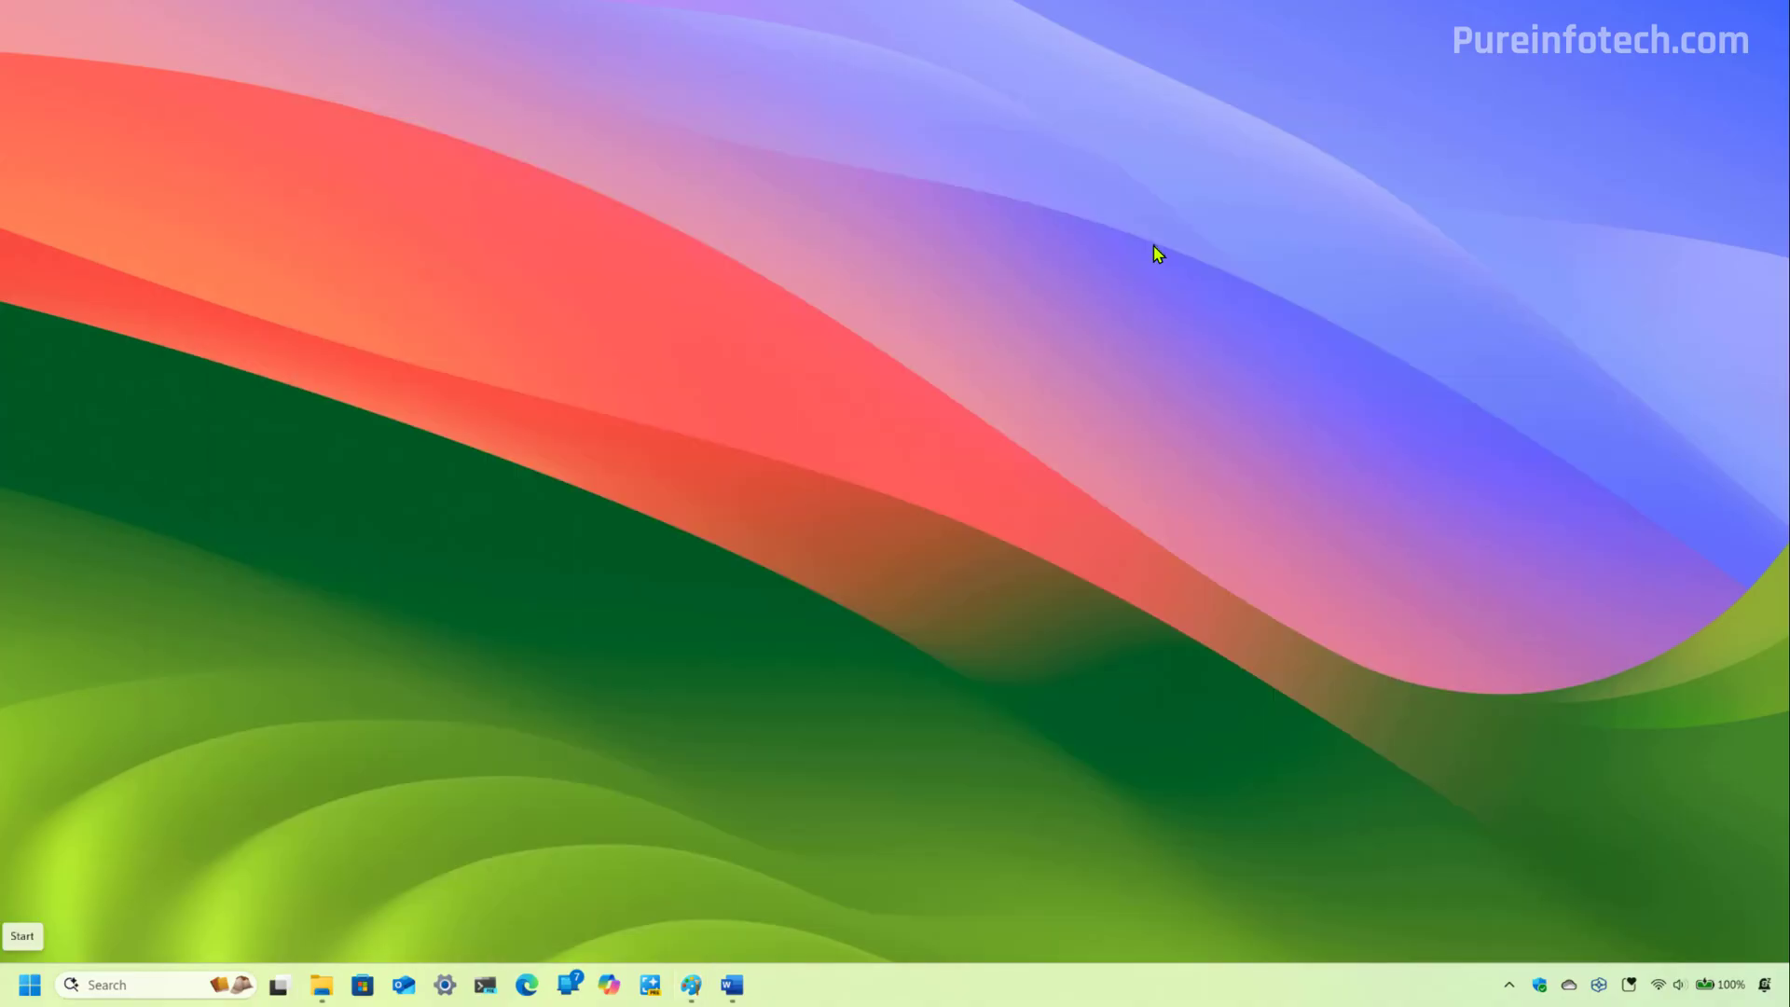